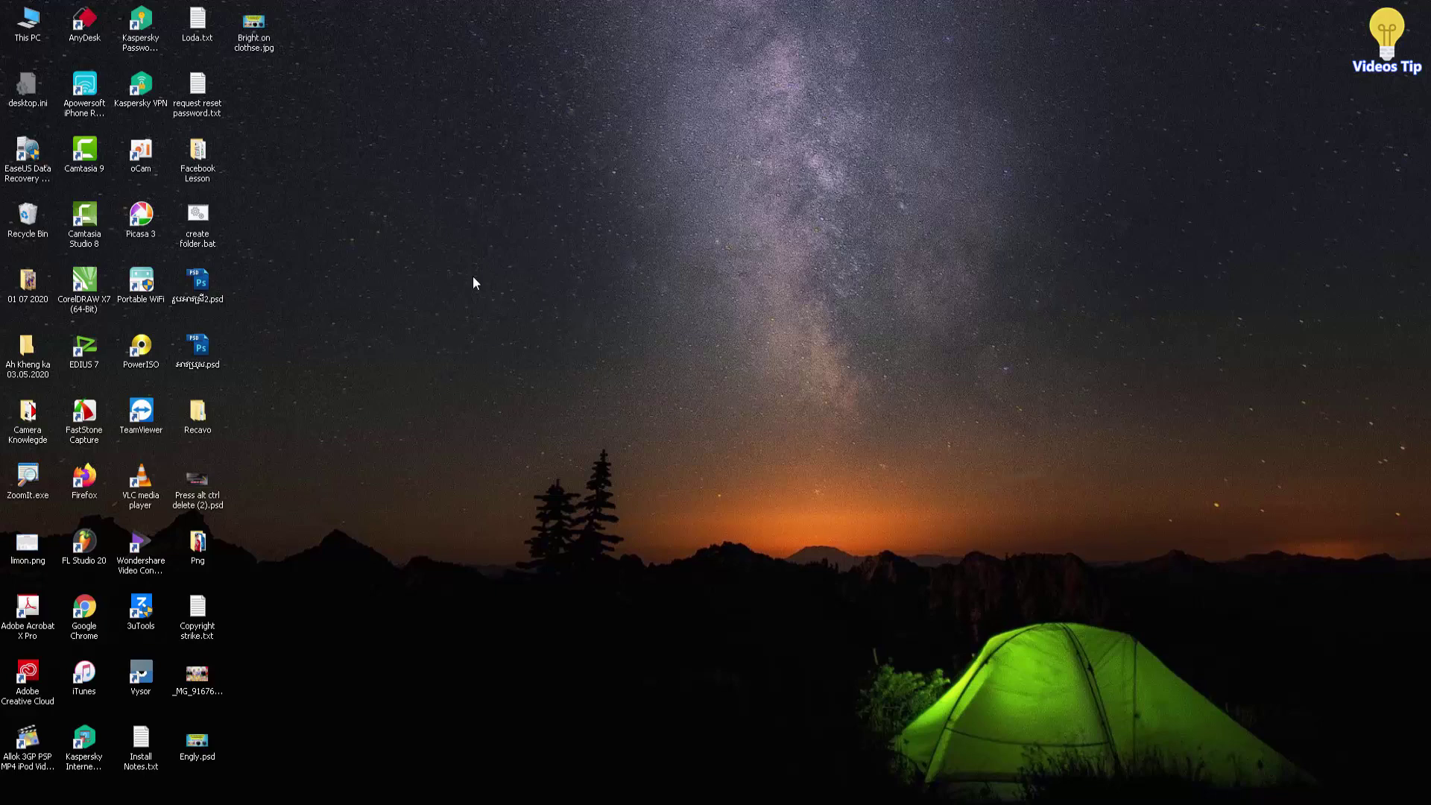
pyautogui.rightClick(480, 208)
pyautogui.click(503, 257)
pyautogui.rightClick(539, 289)
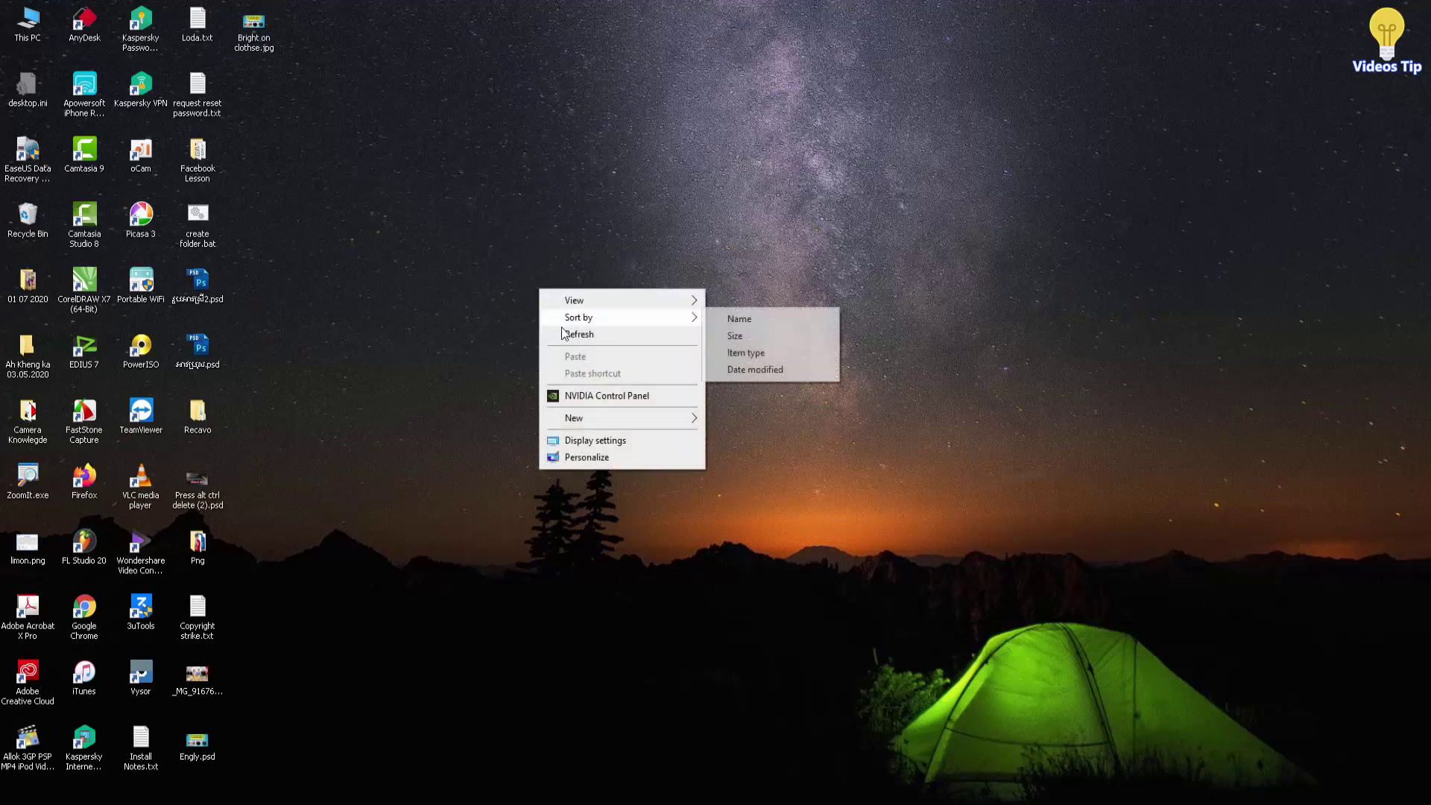
pyautogui.click(571, 336)
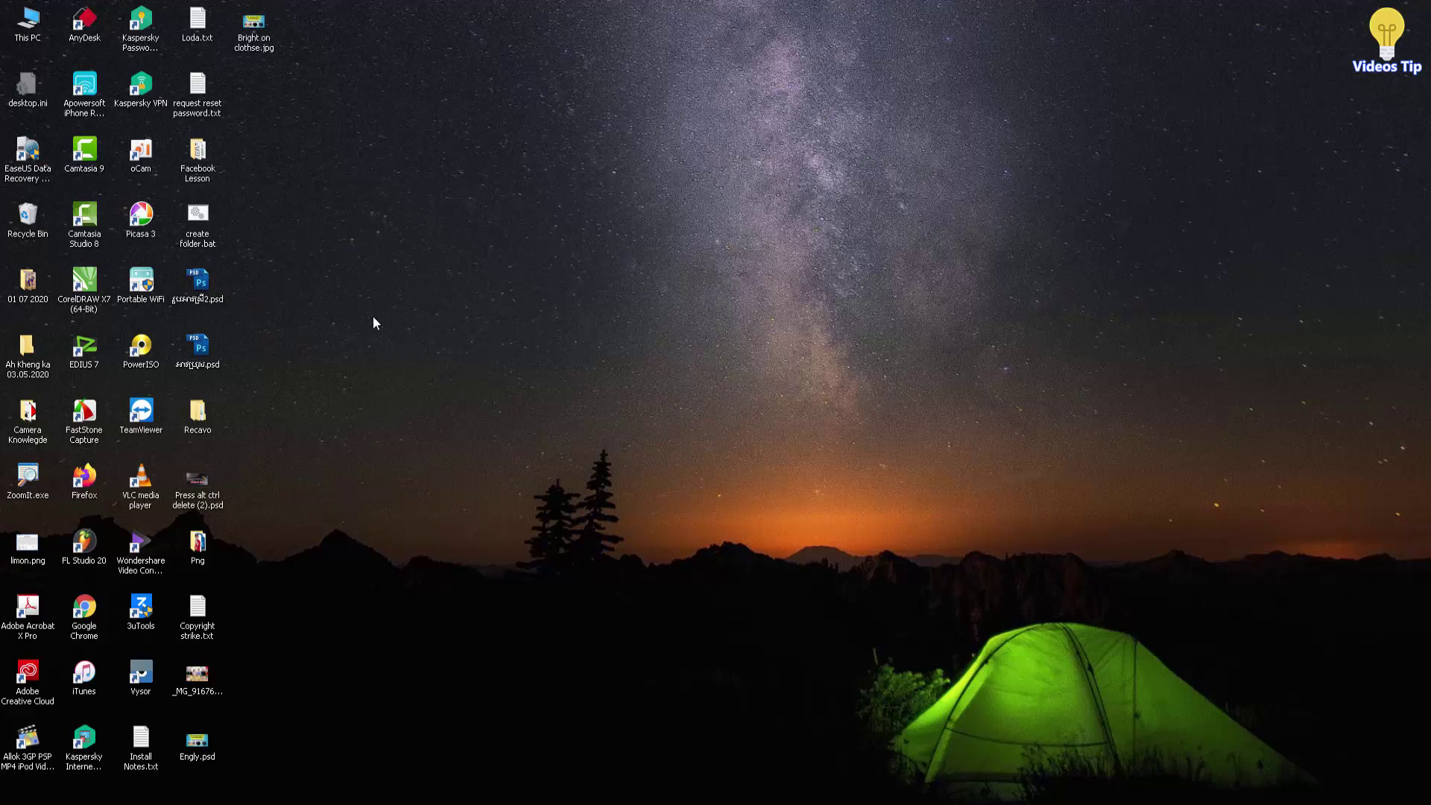
pyautogui.rightClick(391, 252)
pyautogui.click(437, 298)
# Step: Launch Photoshop and open the photo _MG_91676.jpg from the desktop in it
pyautogui.moveTo(621, 802)
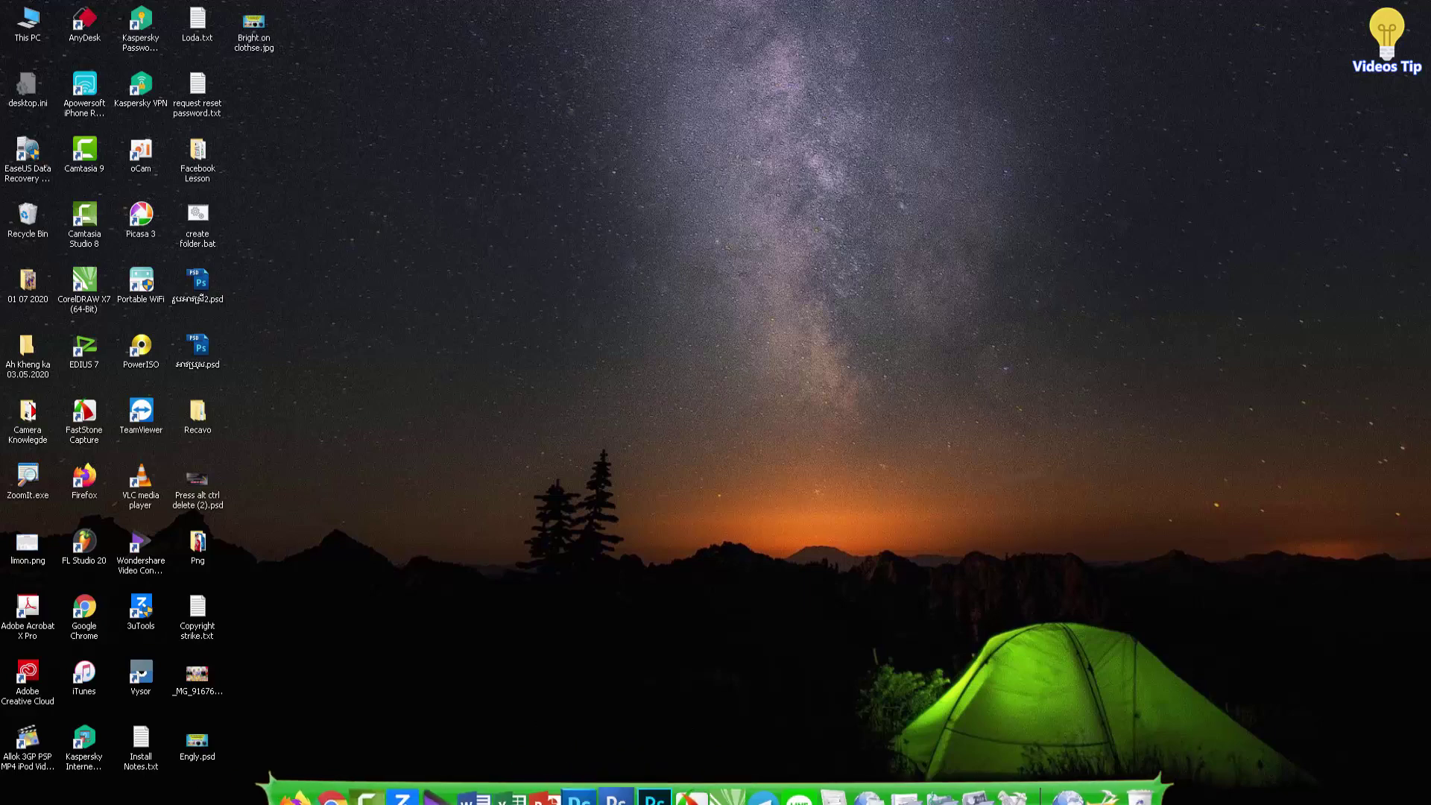
pyautogui.click(619, 790)
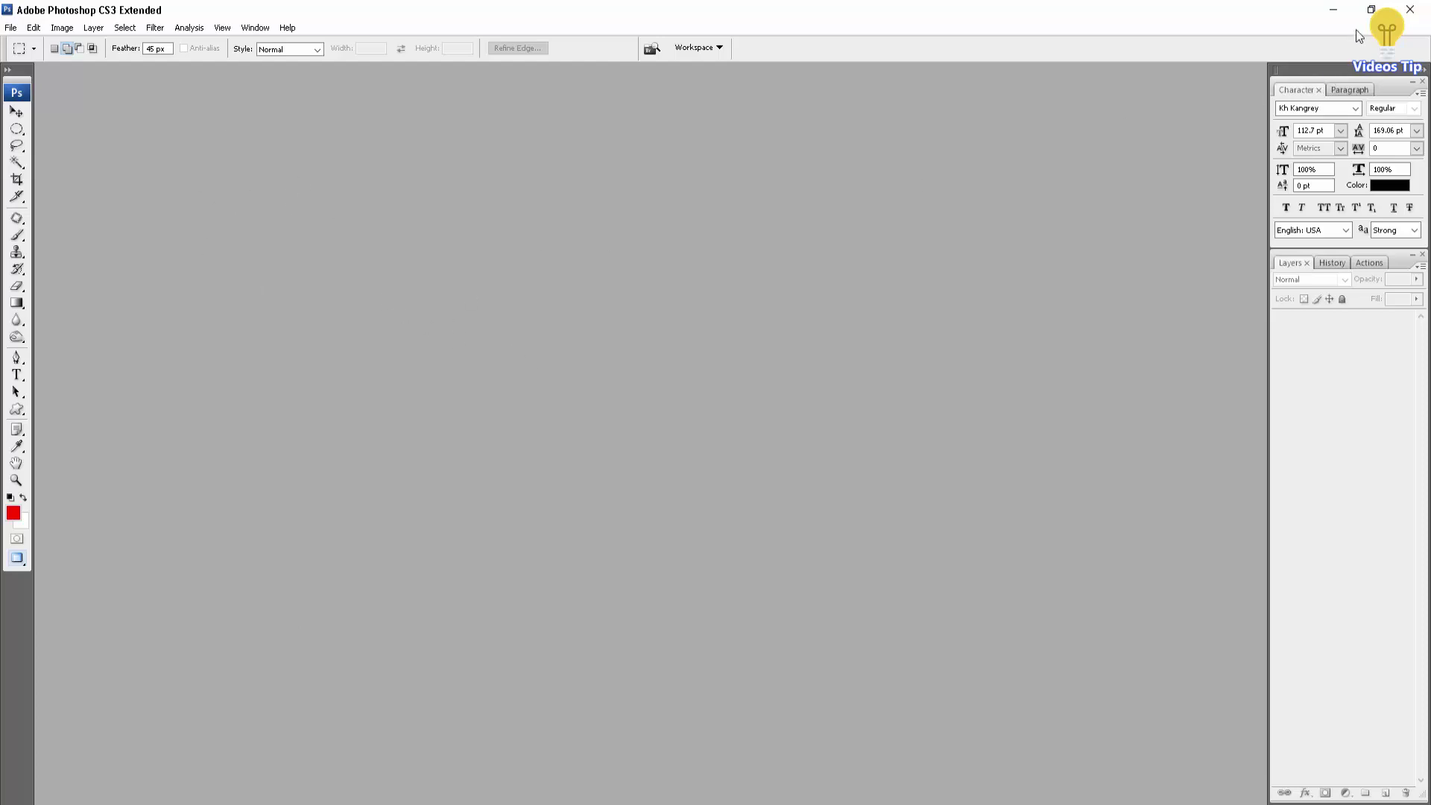
pyautogui.click(1334, 9)
pyautogui.rightClick(416, 169)
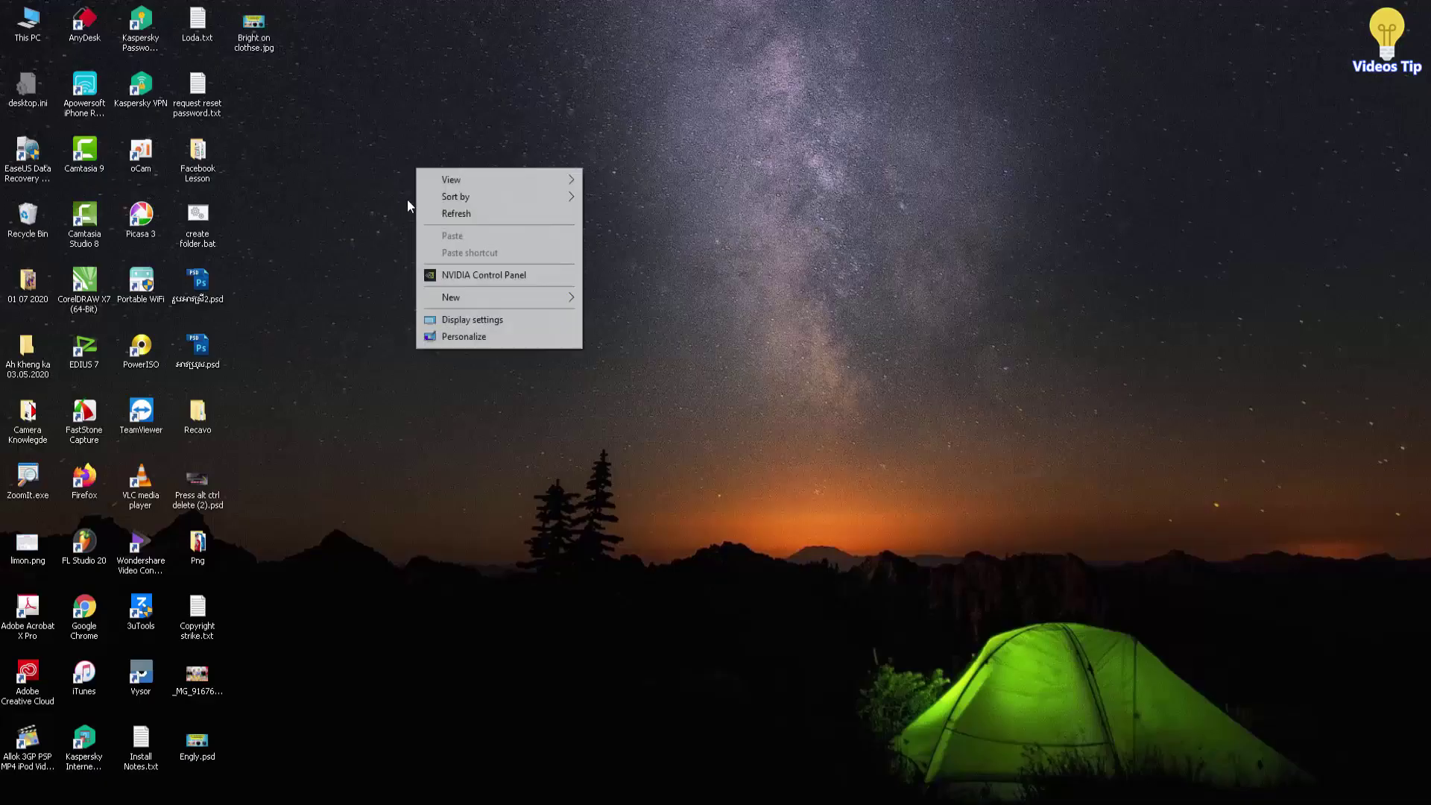
pyautogui.click(450, 213)
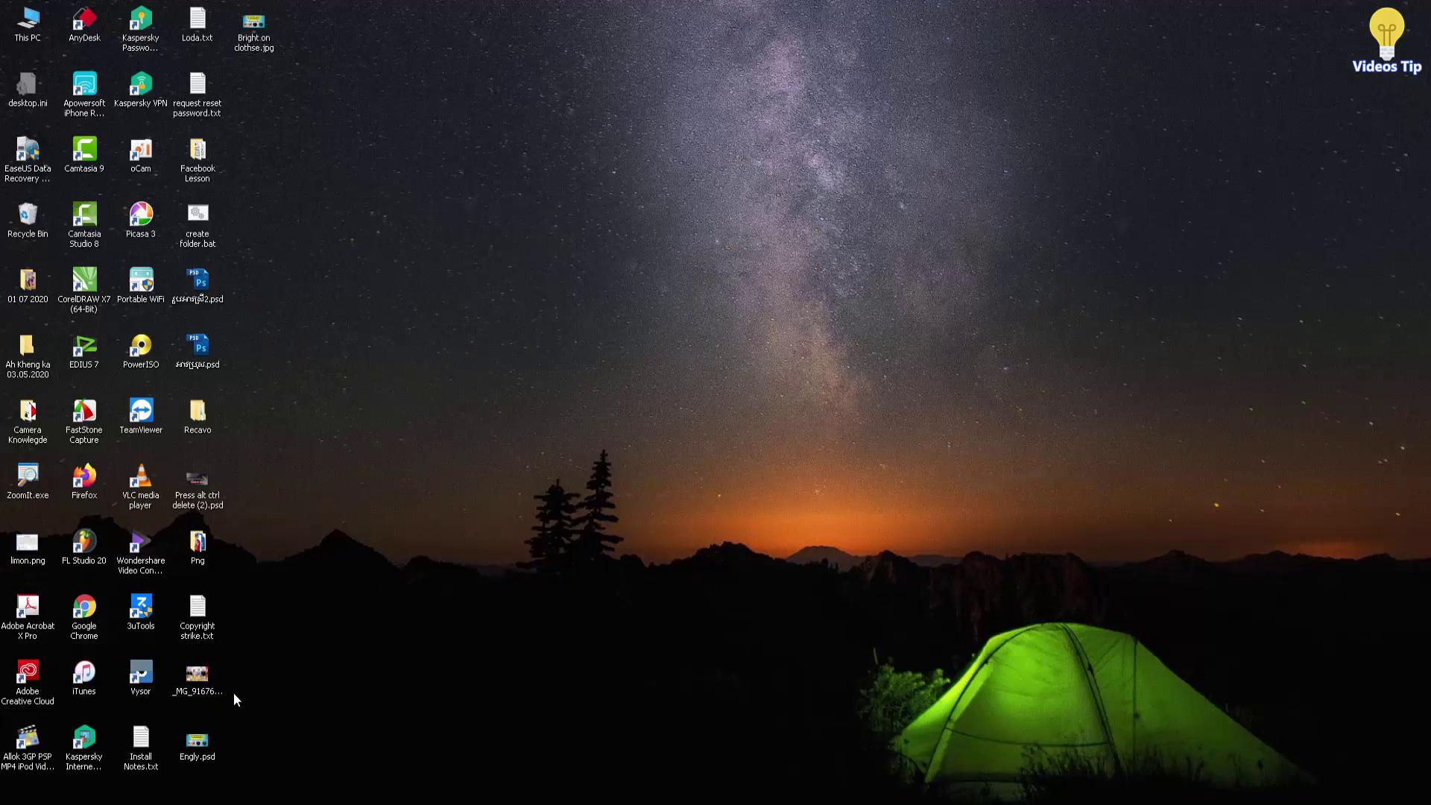
pyautogui.moveTo(198, 674); pyautogui.dragTo(519, 537)
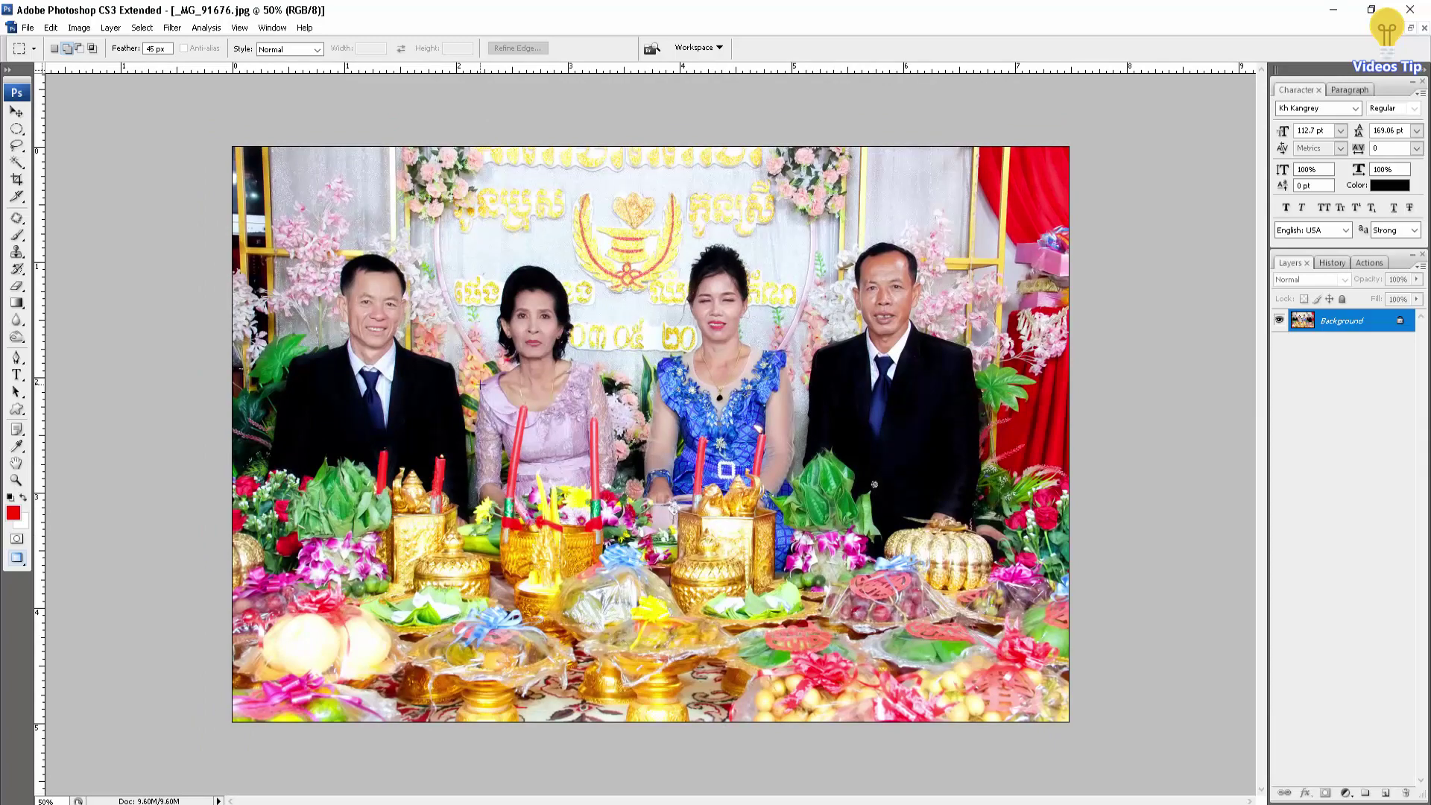
# Step: Examine the four people in the photo up close, comparing the detail in their faces, dresses and dark suits
pyautogui.moveTo(337, 249); pyautogui.dragTo(769, 505)
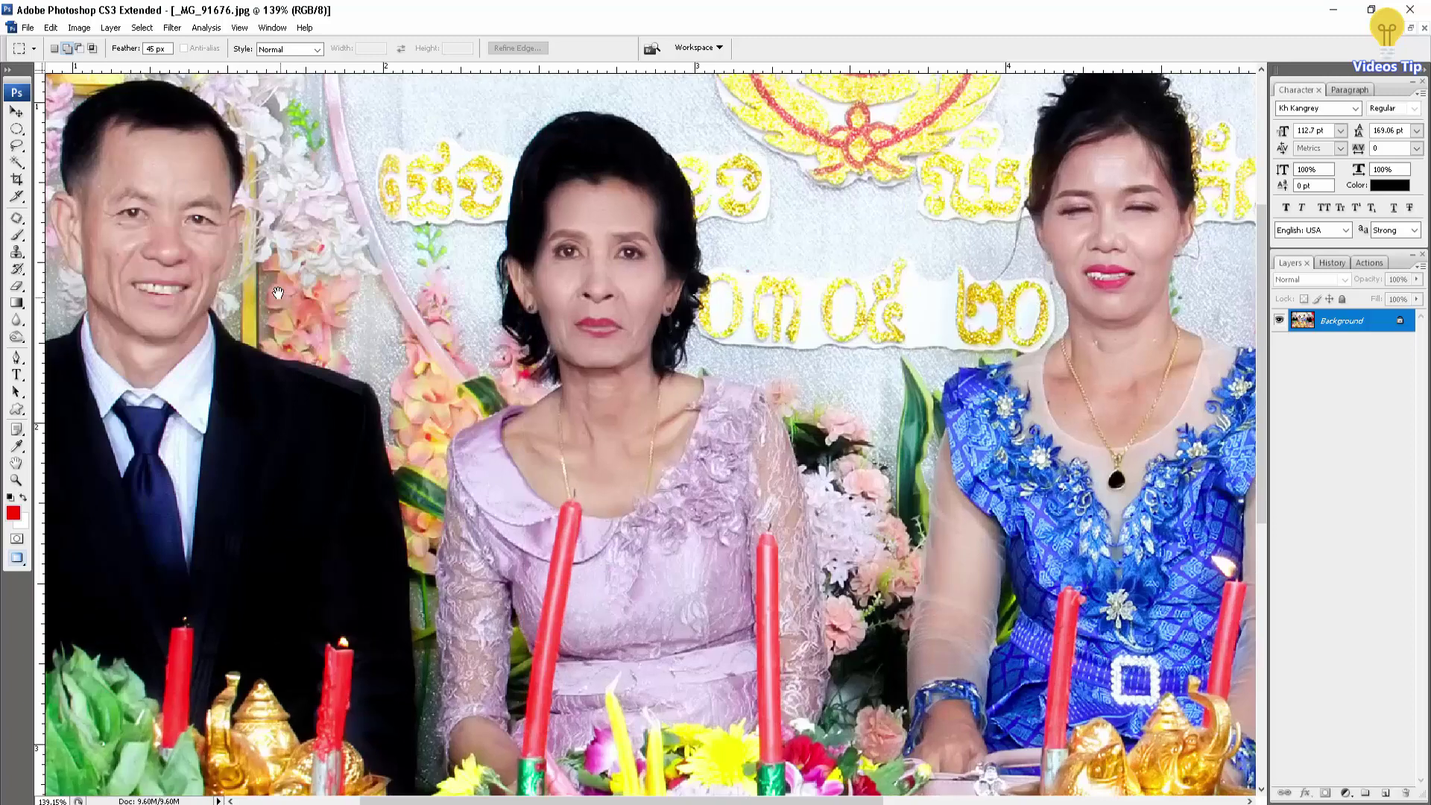
pyautogui.moveTo(278, 292); pyautogui.dragTo(360, 354)
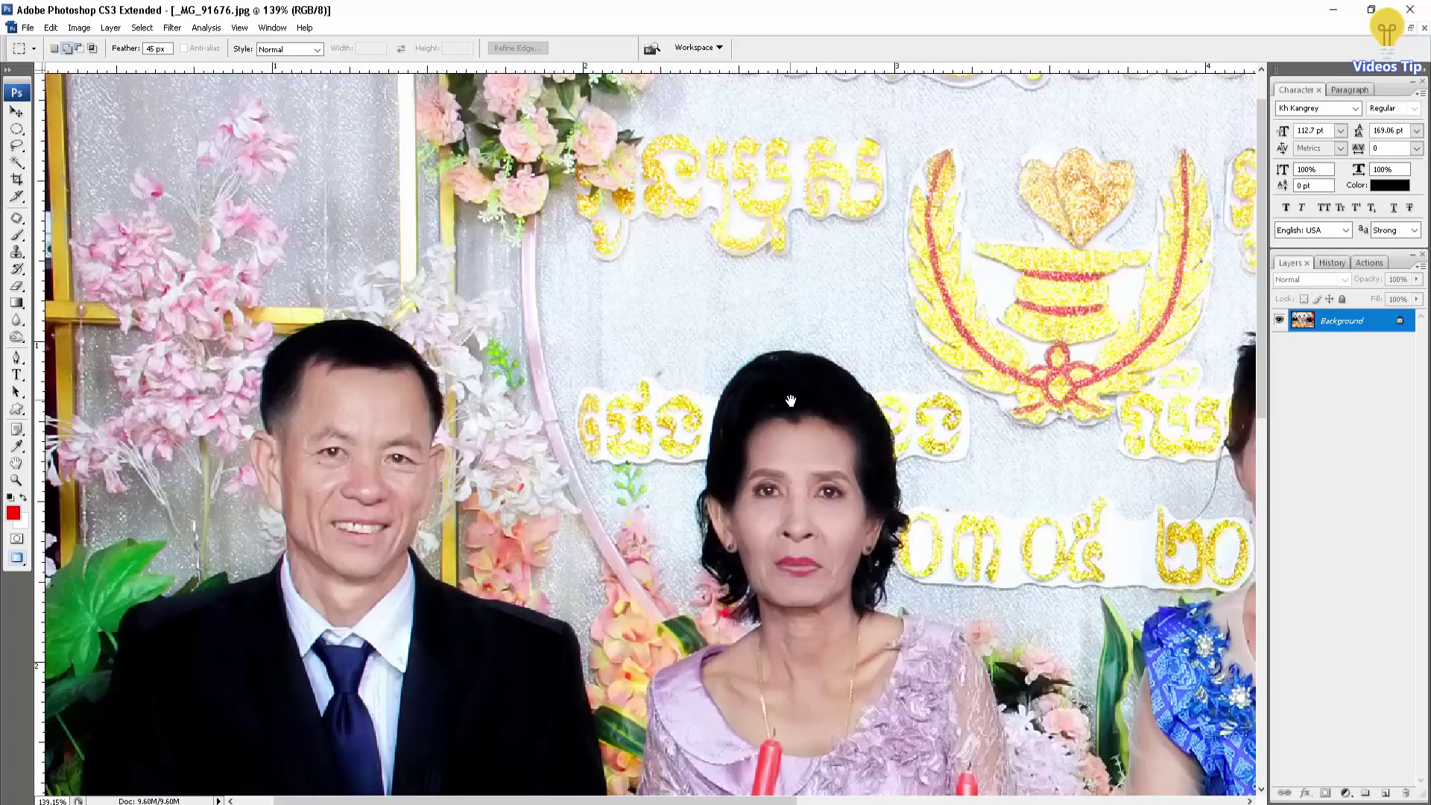
pyautogui.moveTo(794, 393); pyautogui.dragTo(519, 420)
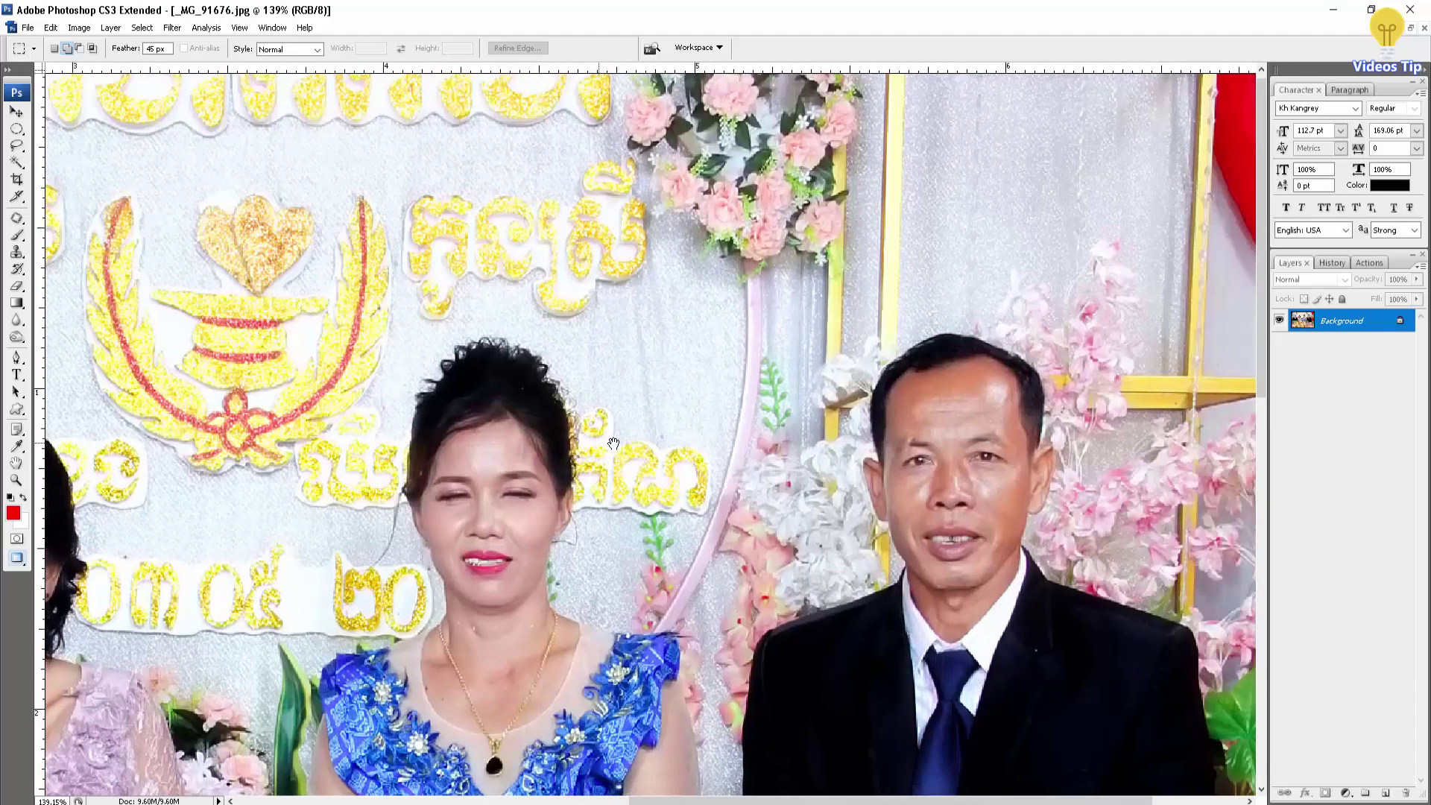
pyautogui.moveTo(995, 390); pyautogui.dragTo(933, 382)
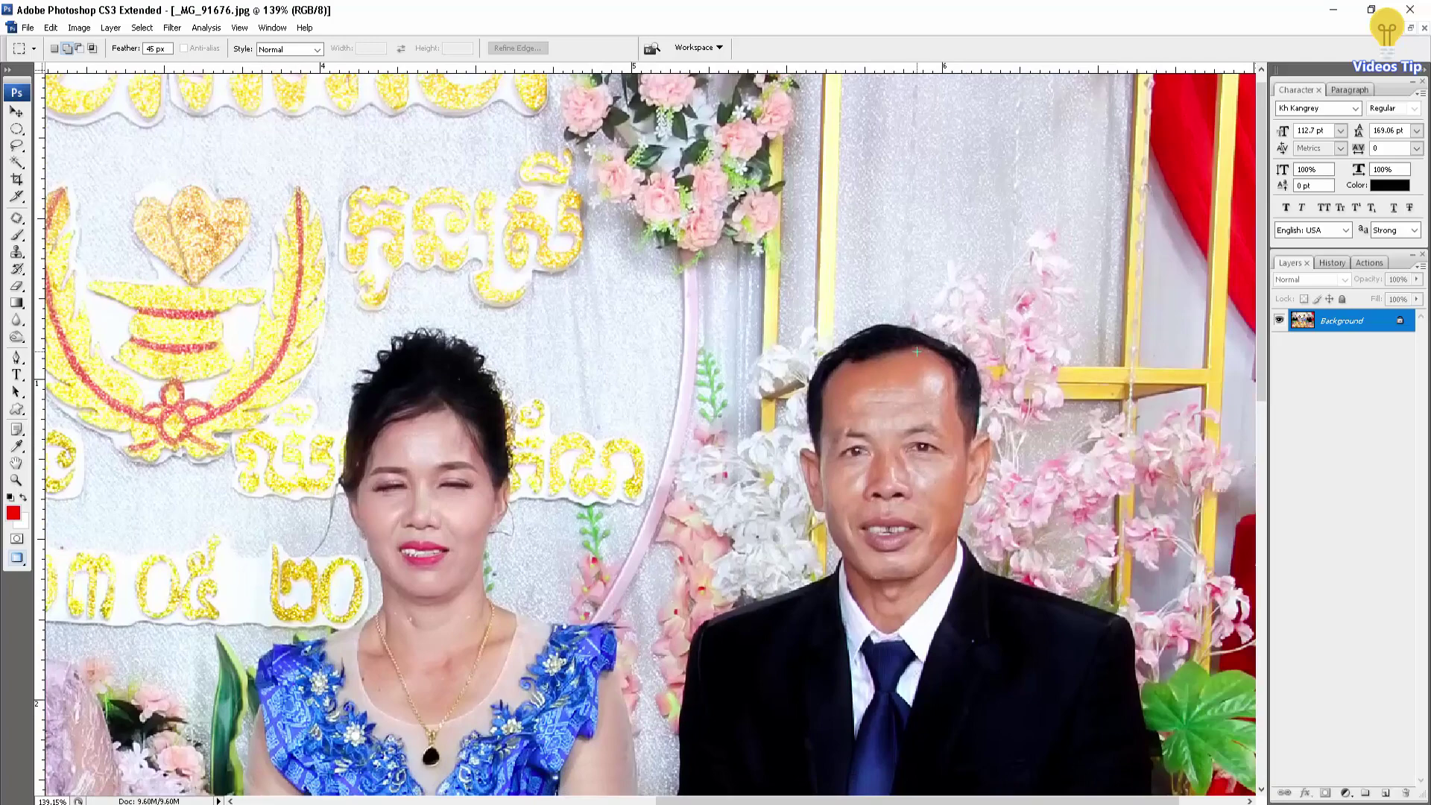
pyautogui.scroll(-5, 917, 462)
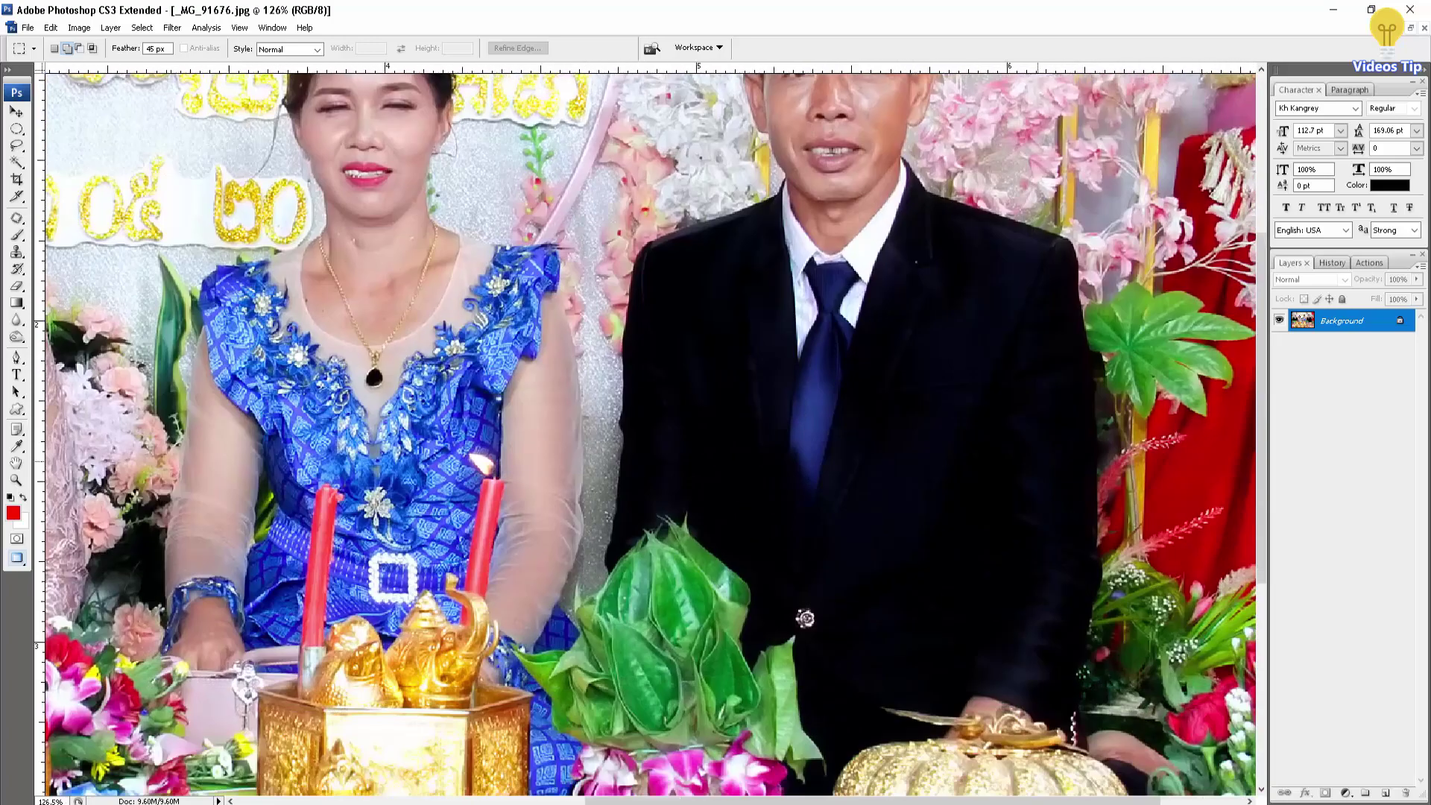
pyautogui.hotkey('ctrl', '0')
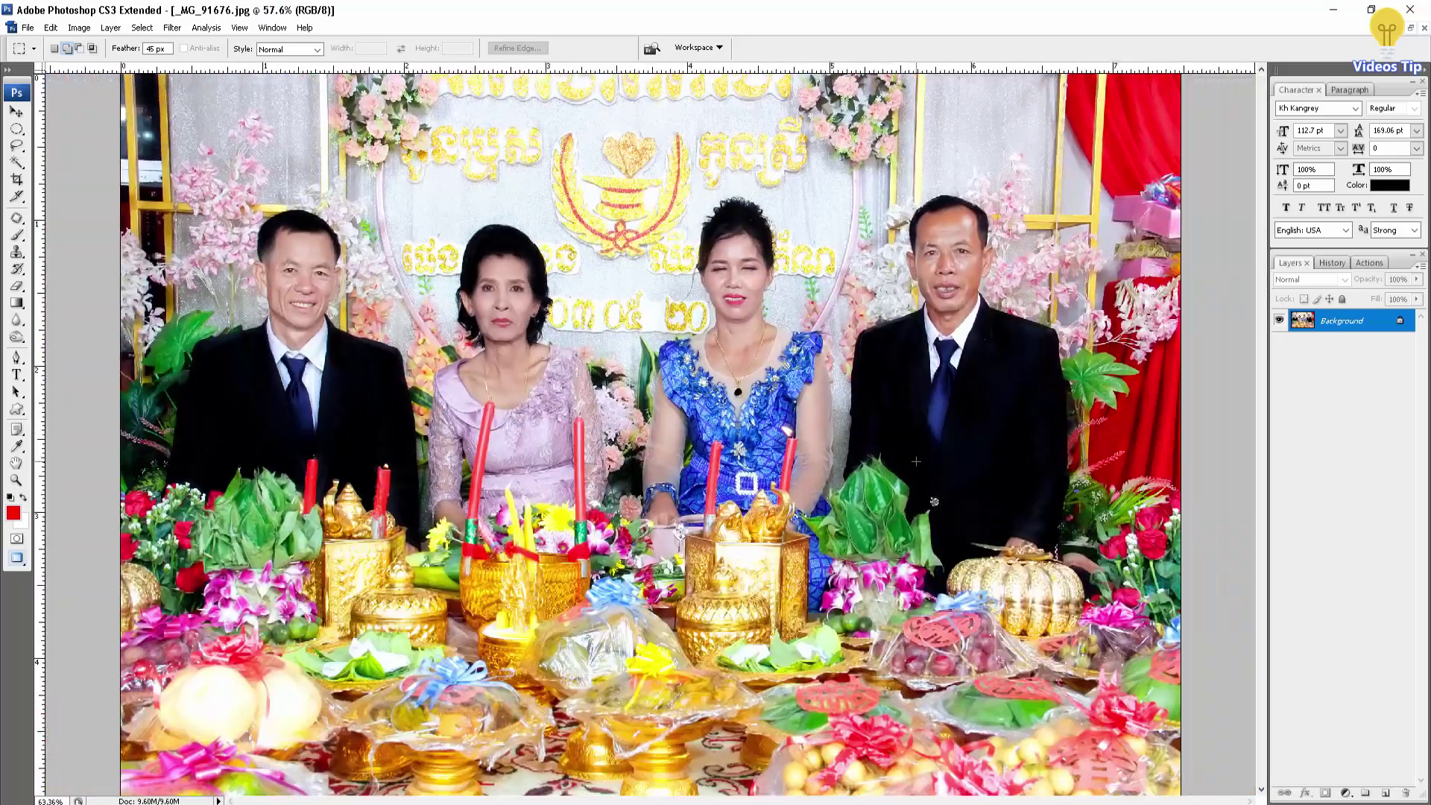
pyautogui.hotkey('ctrl', '-')
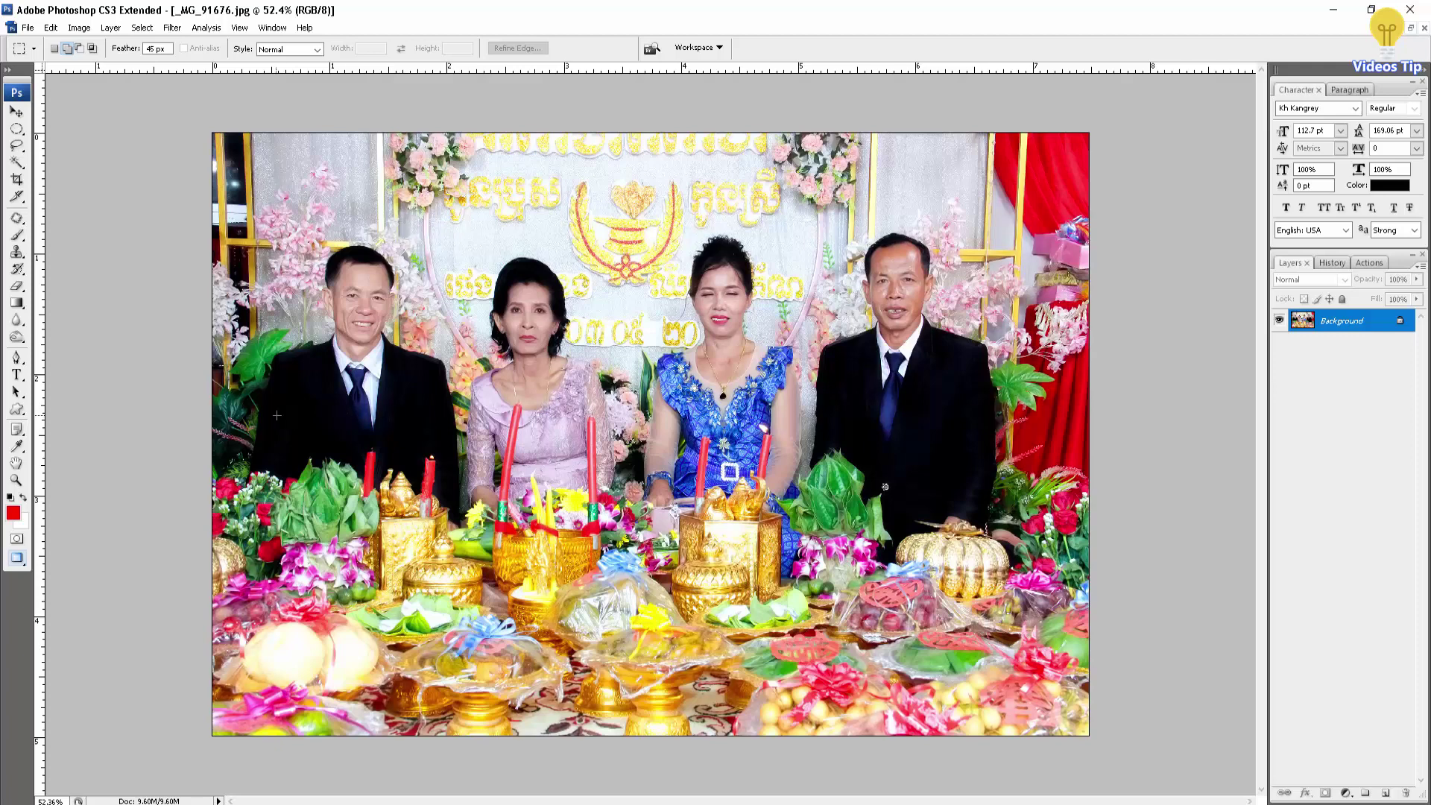
pyautogui.scroll(3, 276, 415)
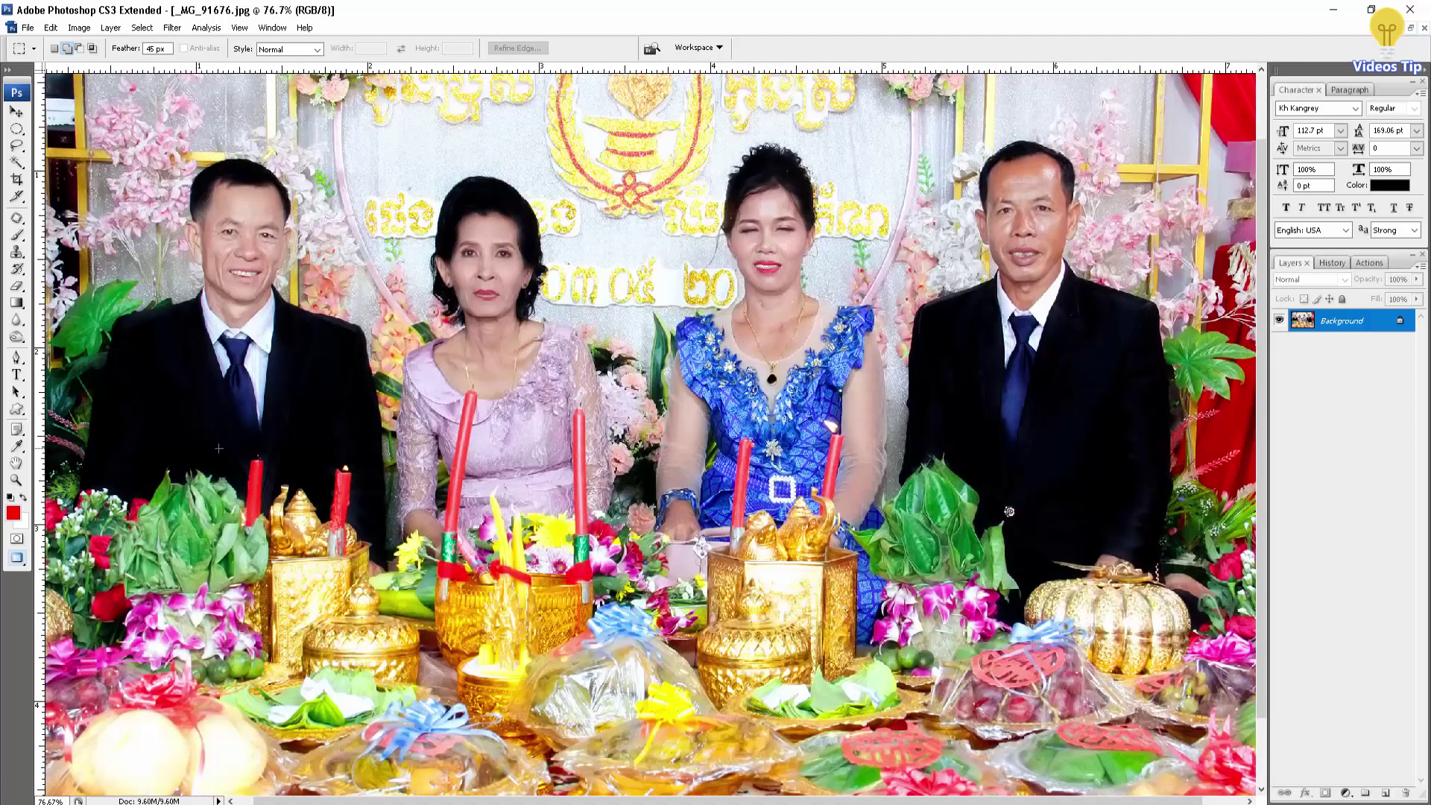
pyautogui.scroll(3, 224, 440)
pyautogui.moveTo(182, 416); pyautogui.dragTo(374, 415)
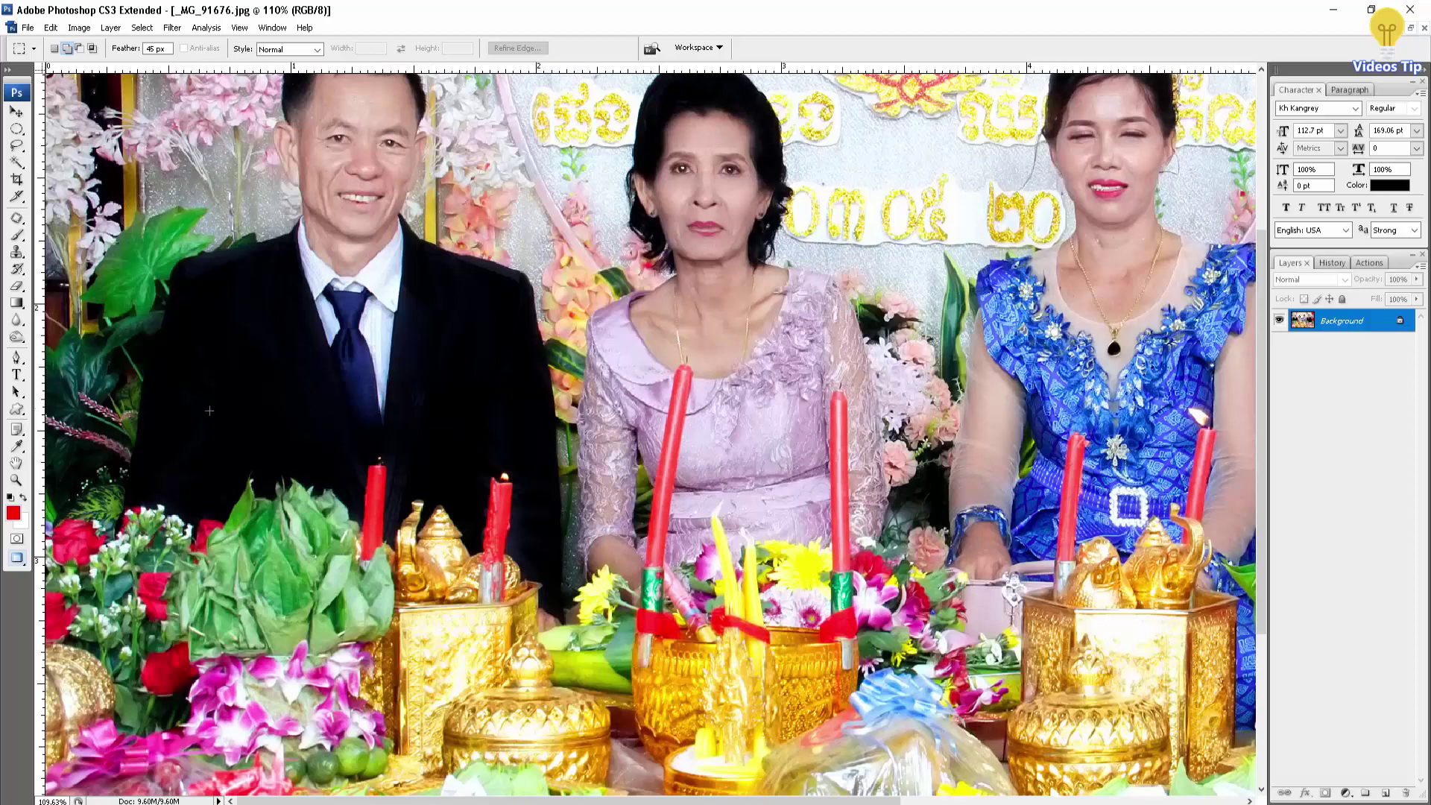
pyautogui.scroll(1, 216, 410)
pyautogui.scroll(-4, 222, 412)
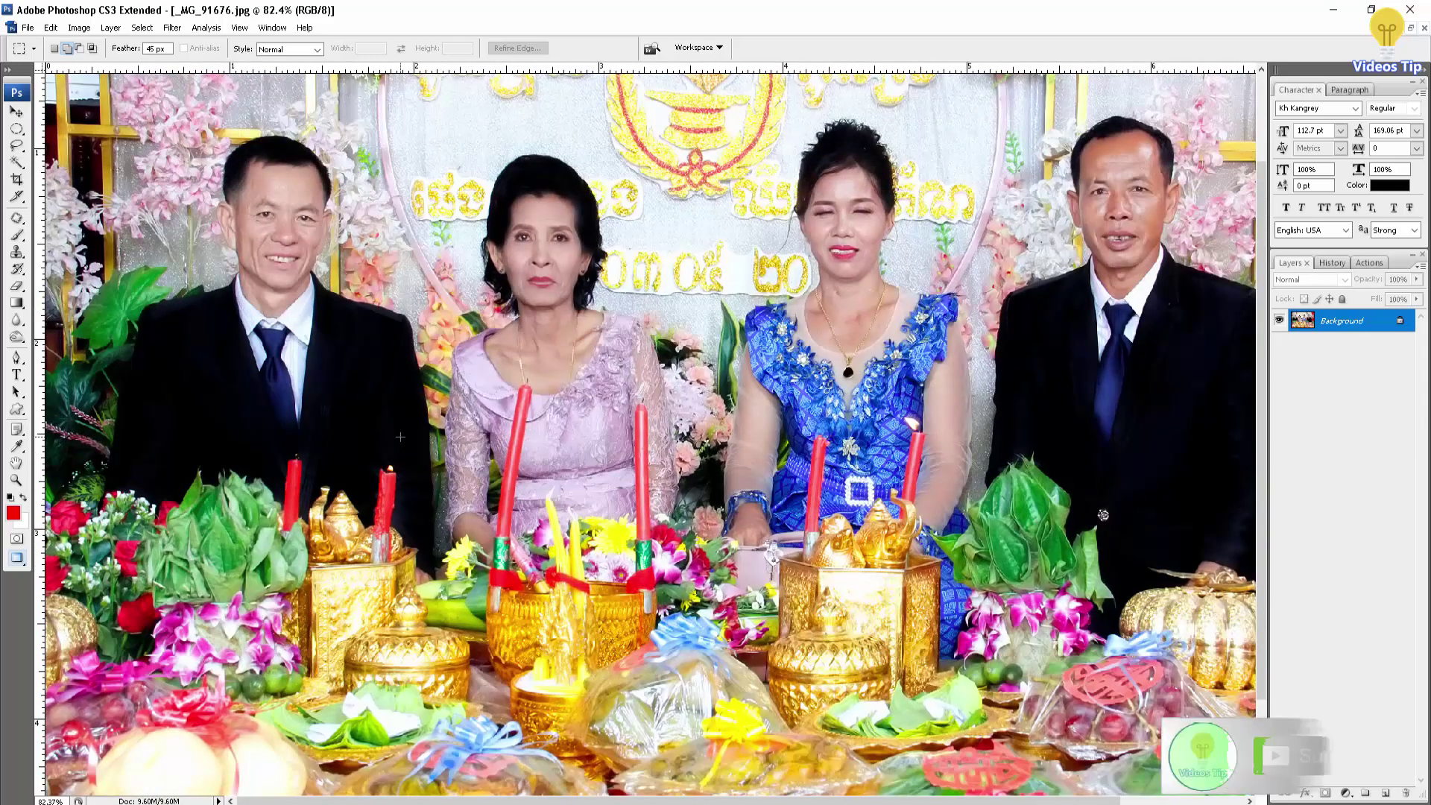
pyautogui.hotkey('ctrl', '0')
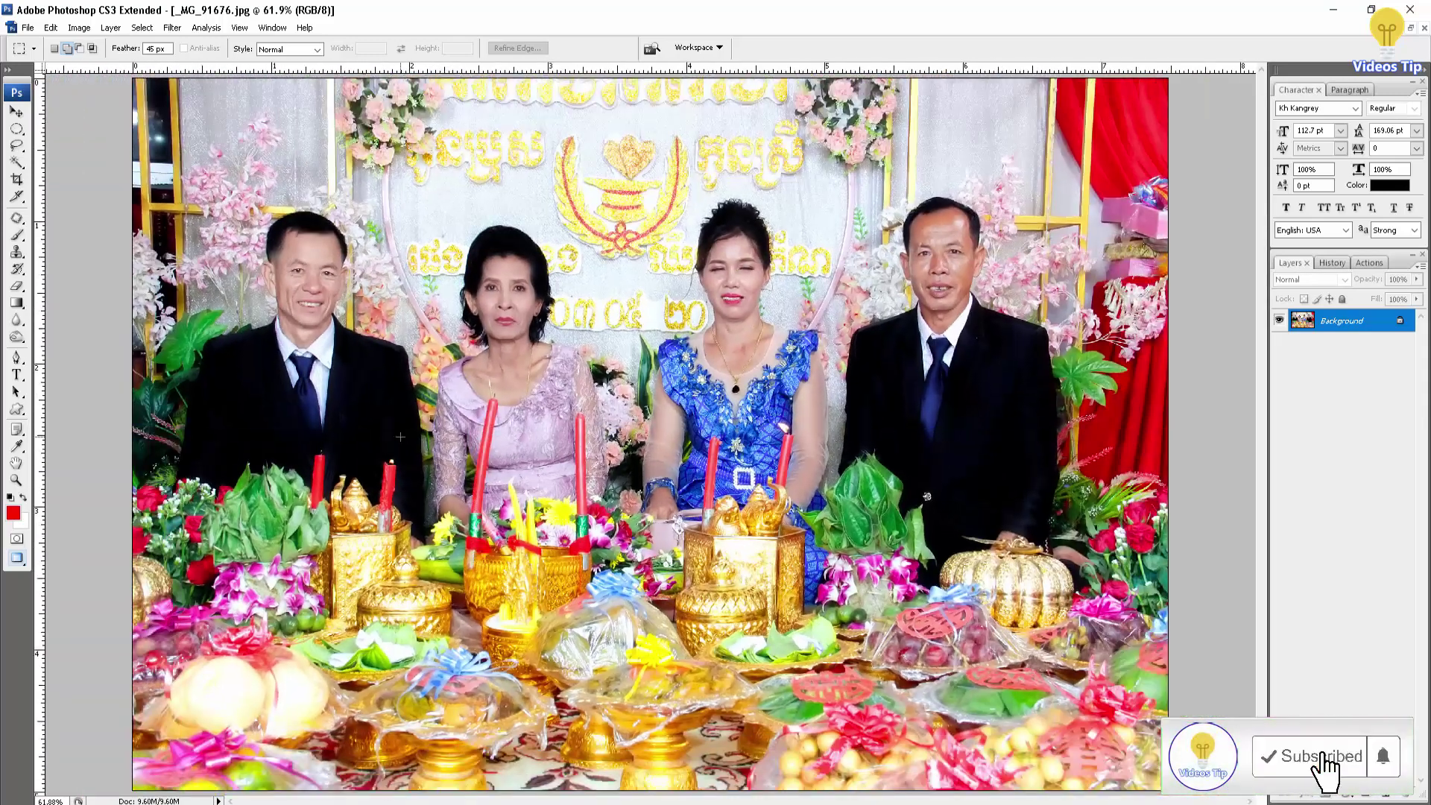
pyautogui.hotkey('ctrl', '-')
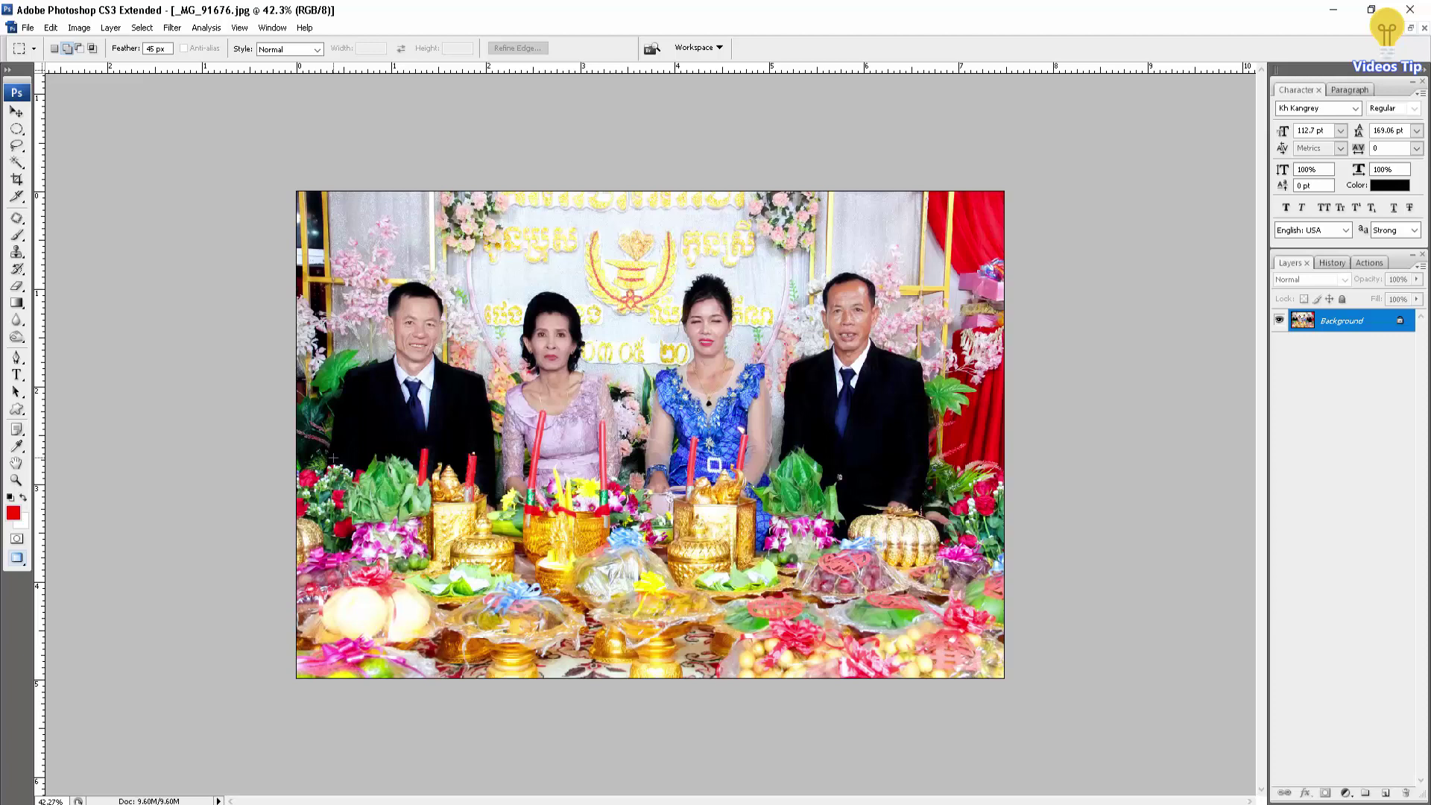
# Step: Select both men's black suits with the Magic Wand and feather the selection by 10 pixels
pyautogui.scroll(1, 371, 453)
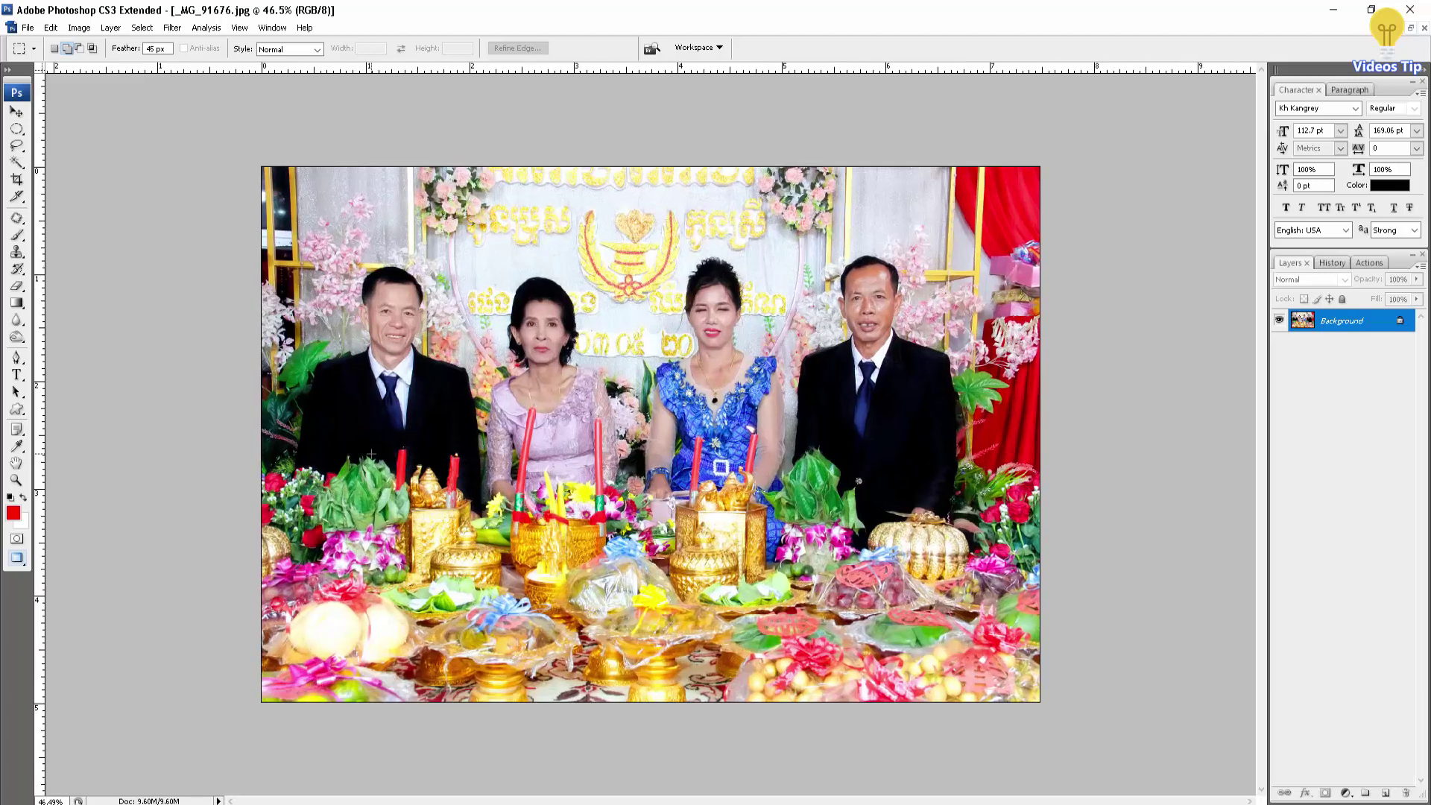
pyautogui.scroll(1, 376, 452)
pyautogui.scroll(1, 387, 449)
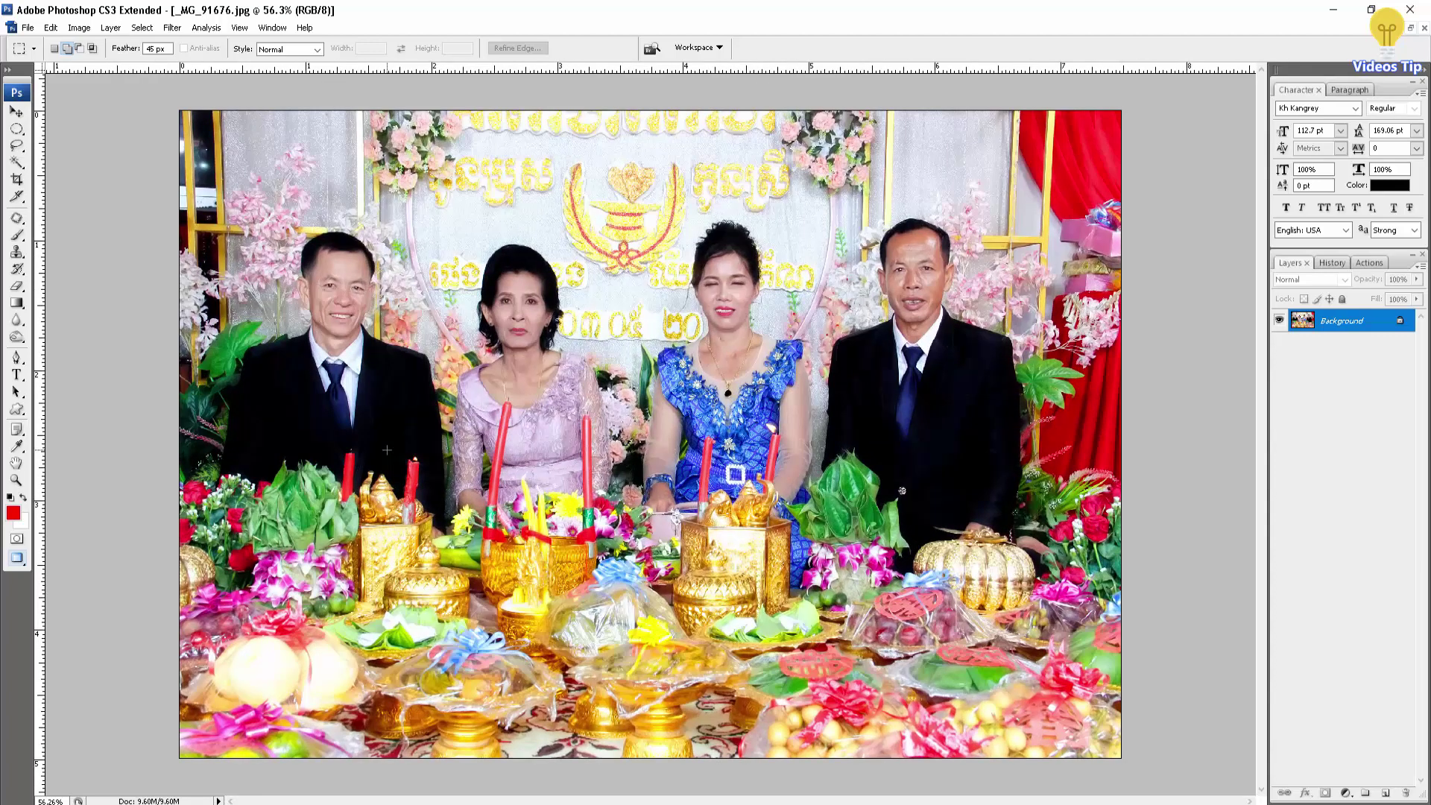
pyautogui.press('w')
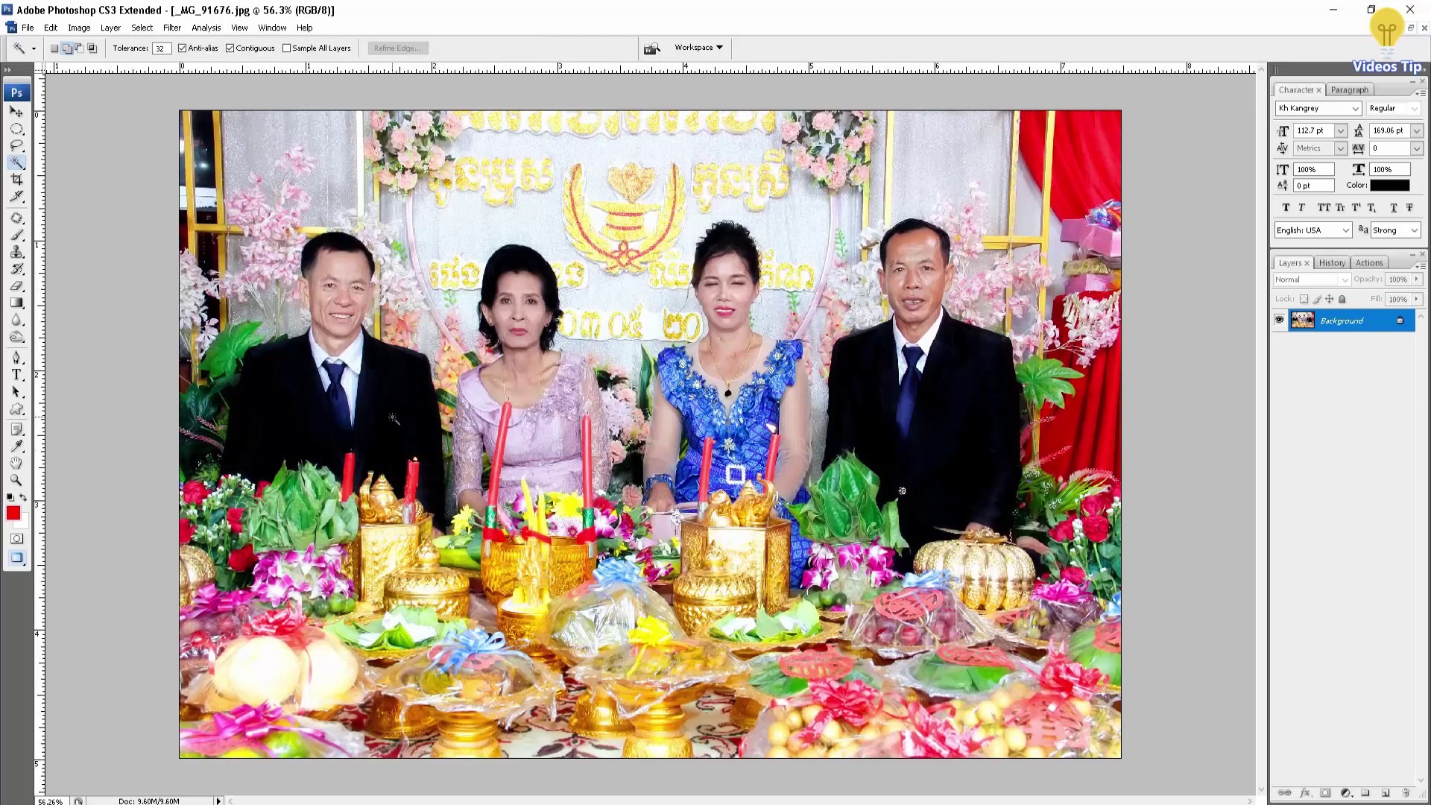
pyautogui.click(291, 417)
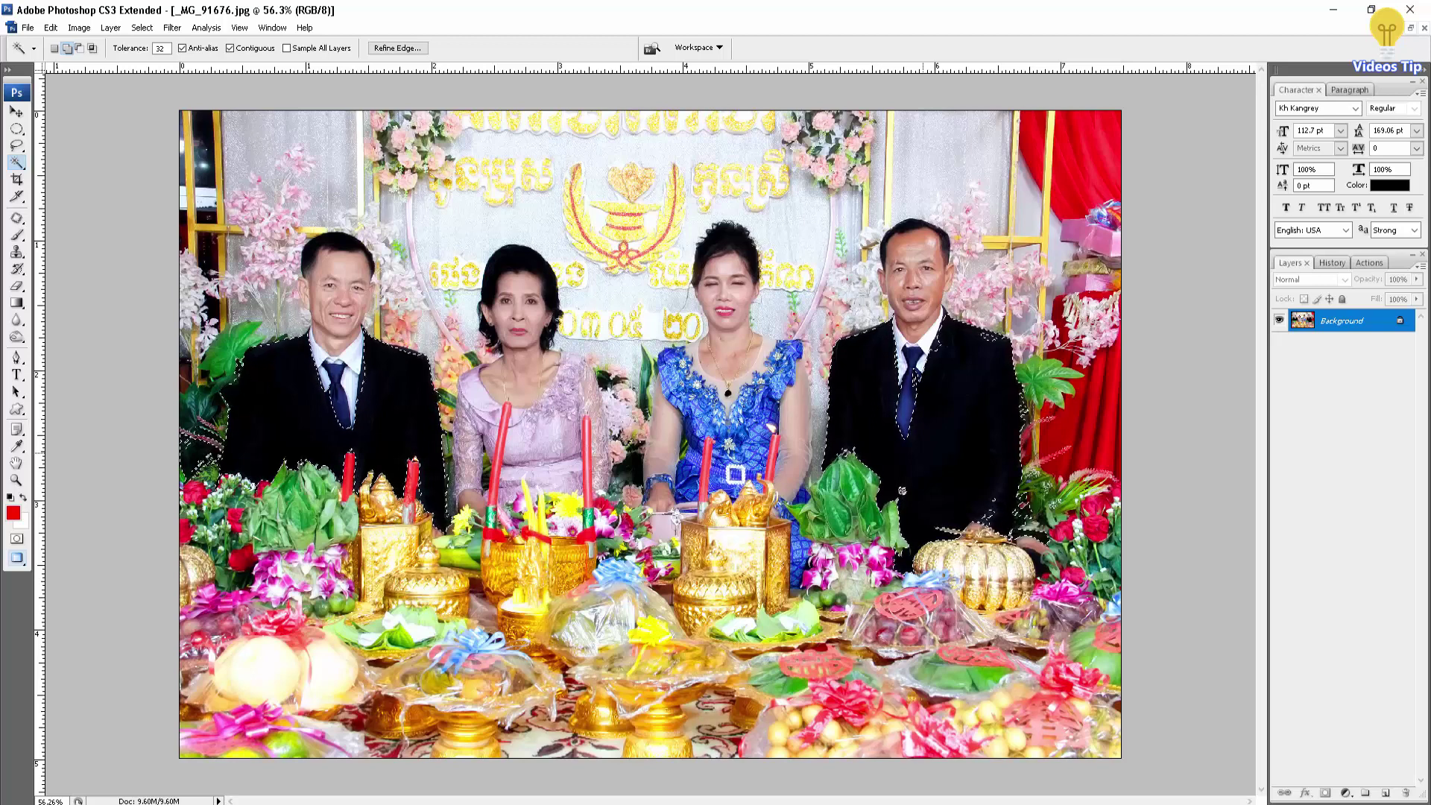
pyautogui.hotkey('ctrl', 'alt', 'd')
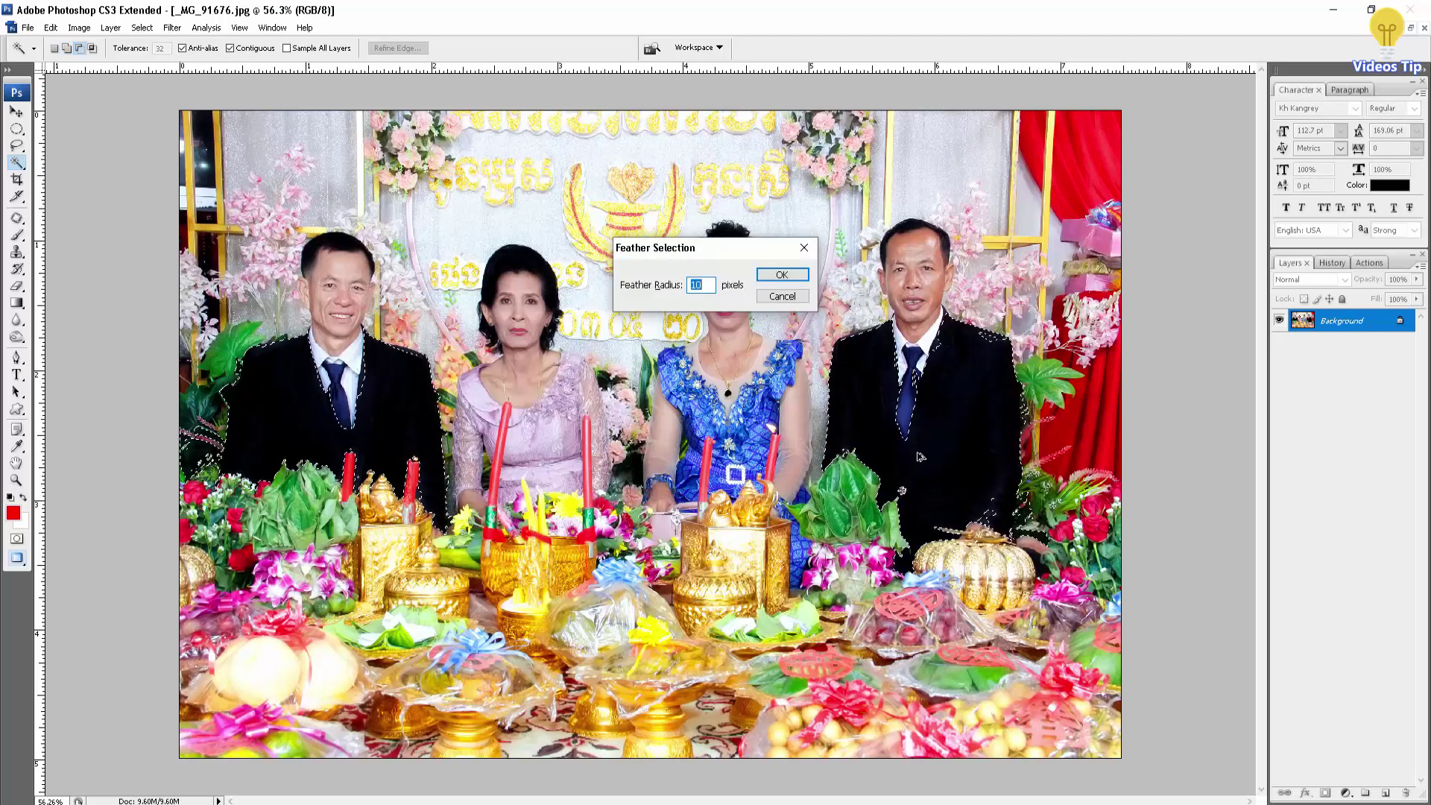
pyautogui.press('Return')
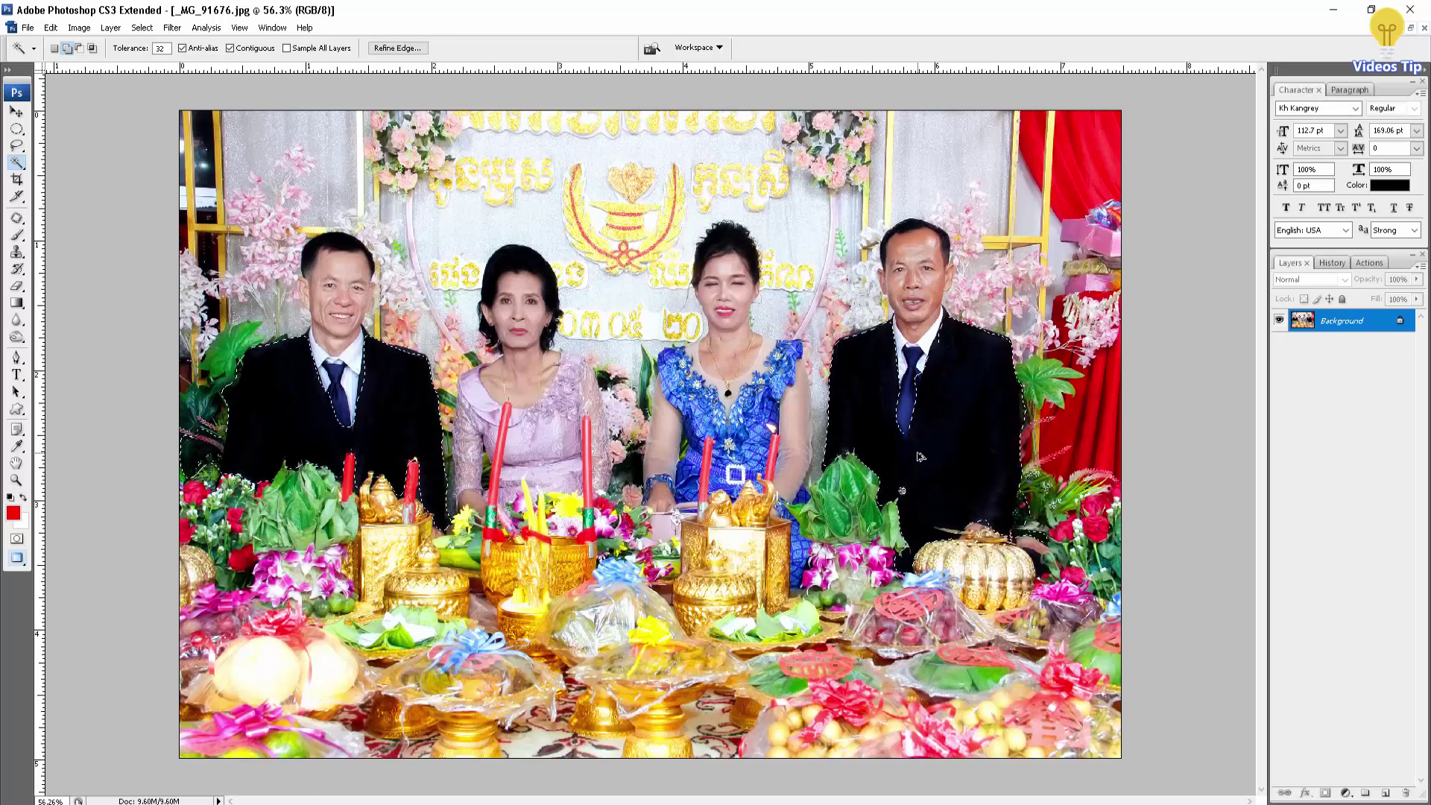
# Step: Duplicate the photo as a separate image named _MG_91676 copy, keeping the suits selected
pyautogui.hotkey('ctrl', 'alt', 'd')
pyautogui.press('Return')
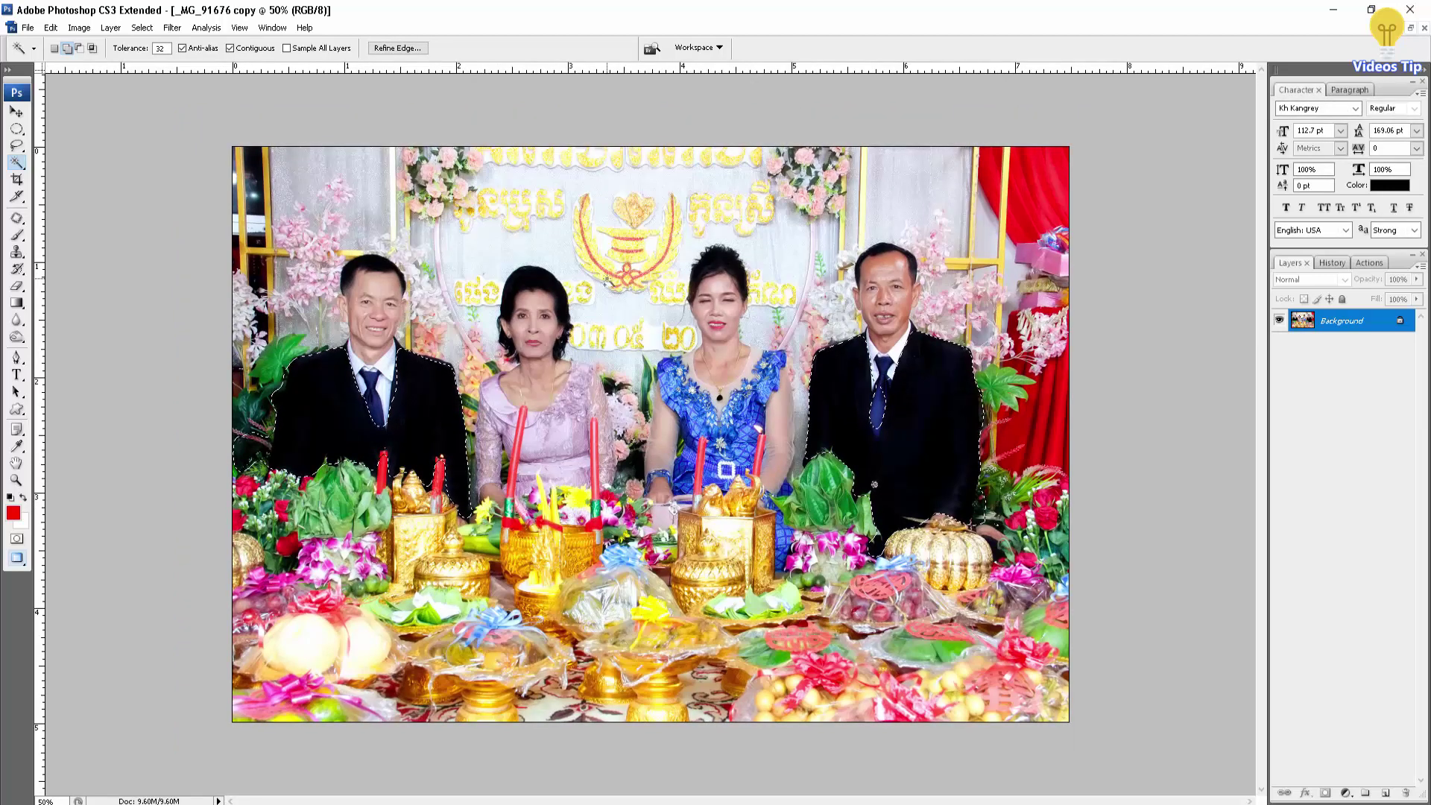
pyautogui.write('55')
pyautogui.press('Return')
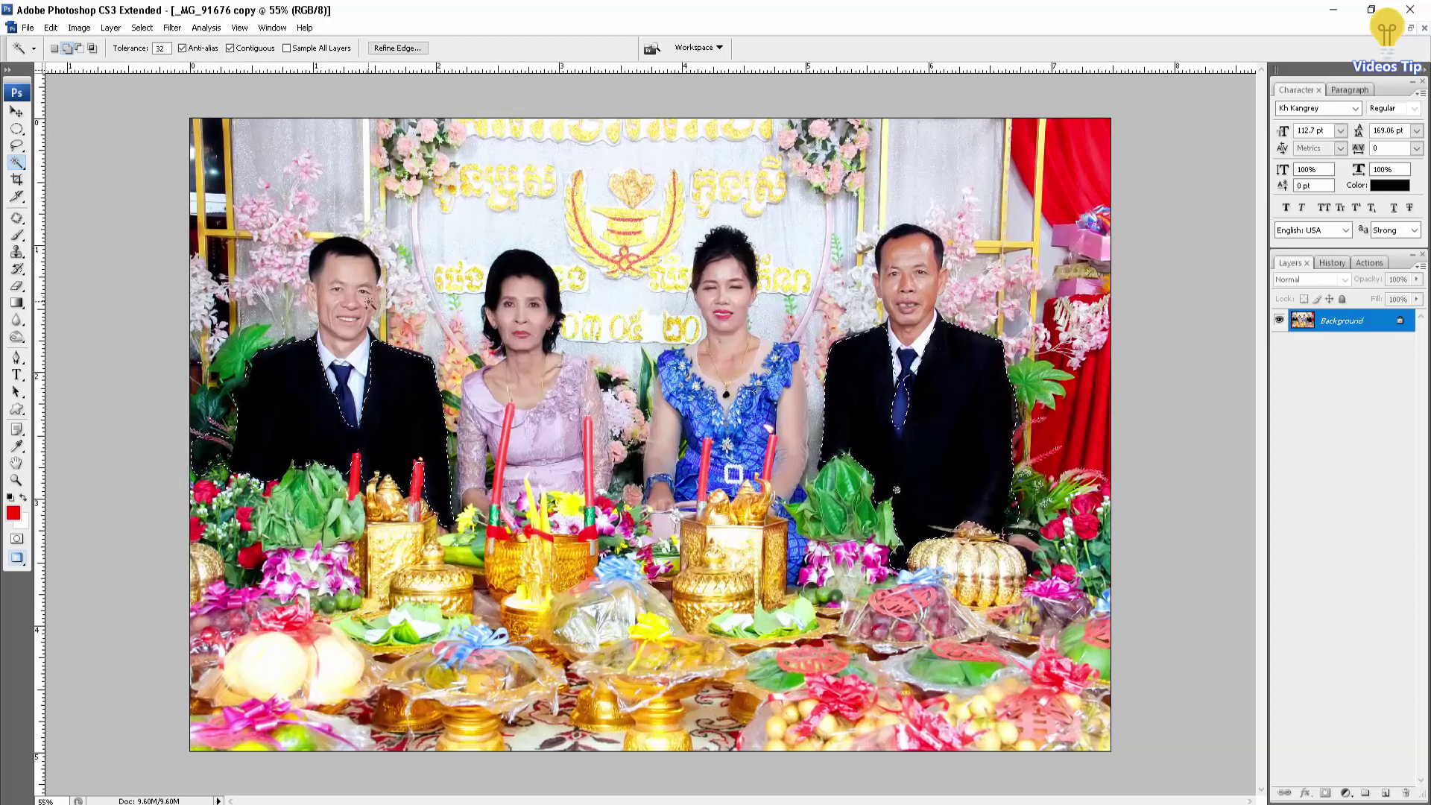
pyautogui.write('45.45')
pyautogui.press('Return')
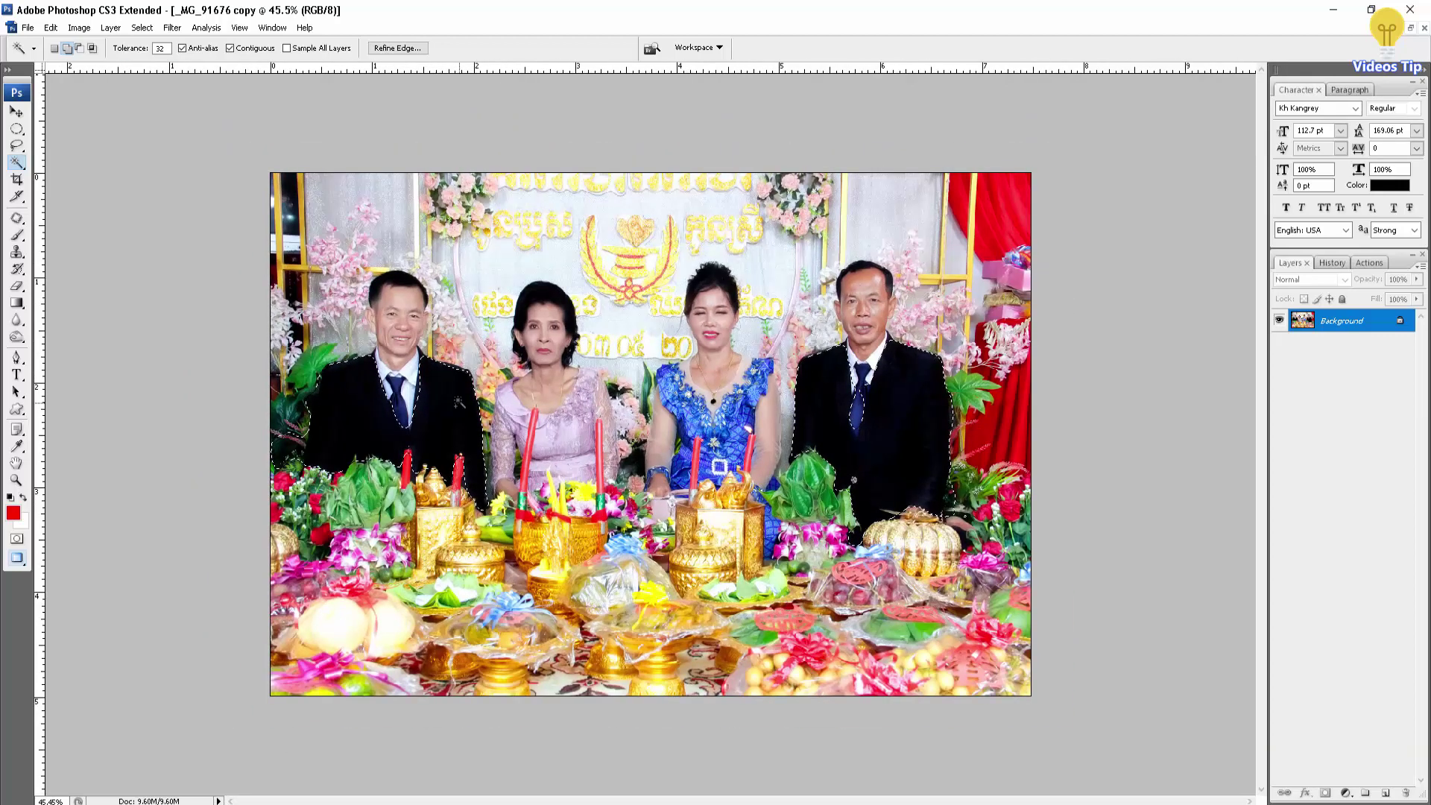
pyautogui.write('50')
pyautogui.press('Return')
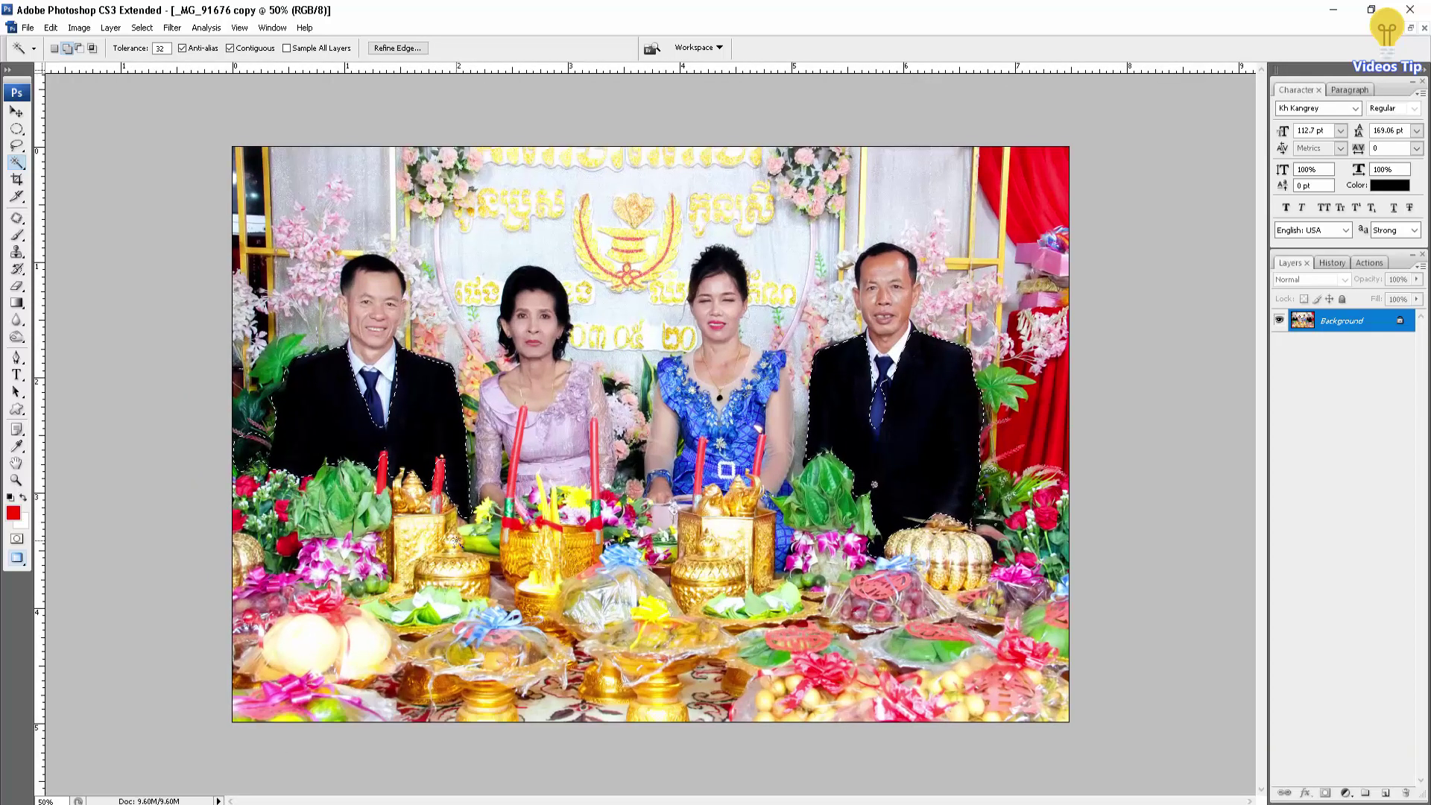
pyautogui.press('alt')
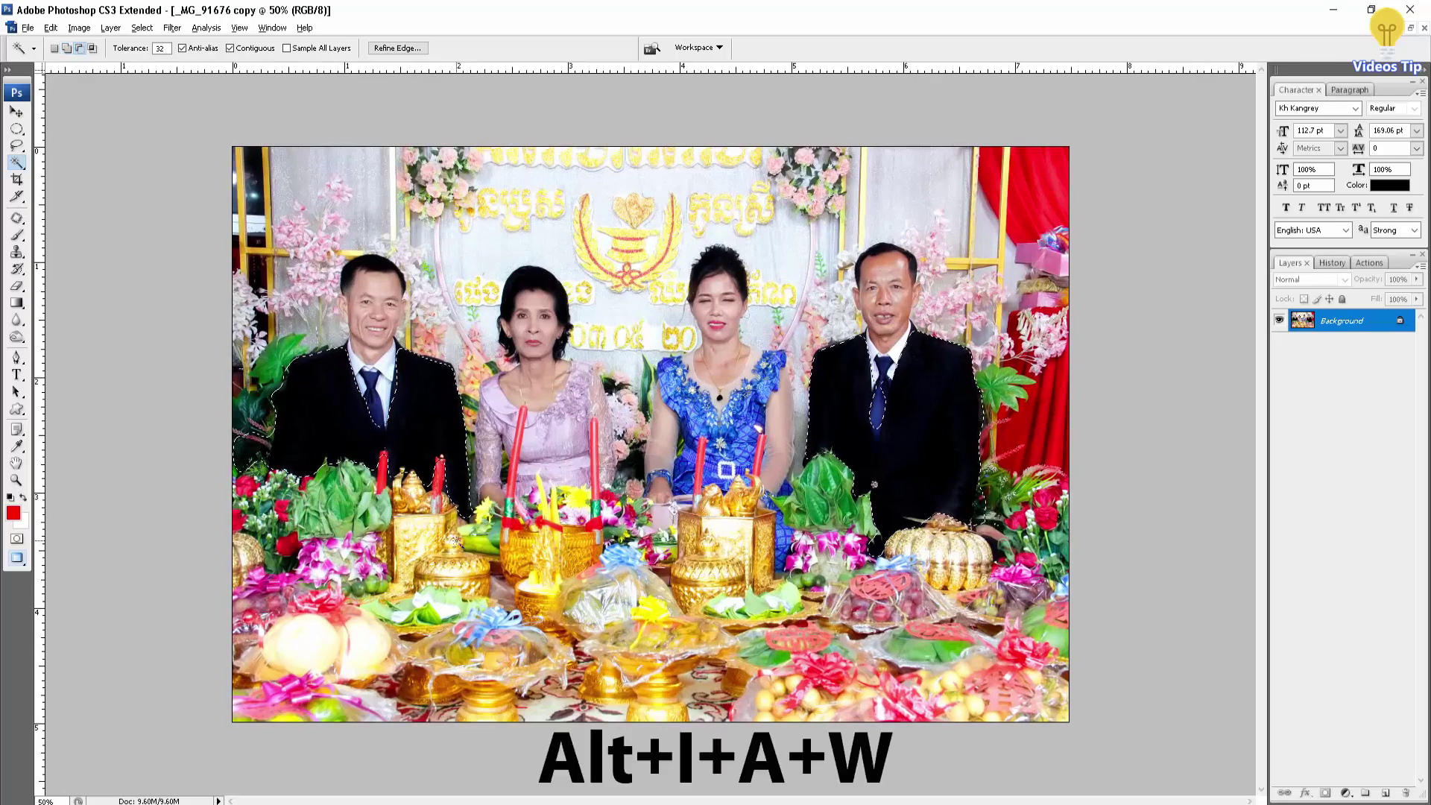
pyautogui.hotkey('alt', 'i')
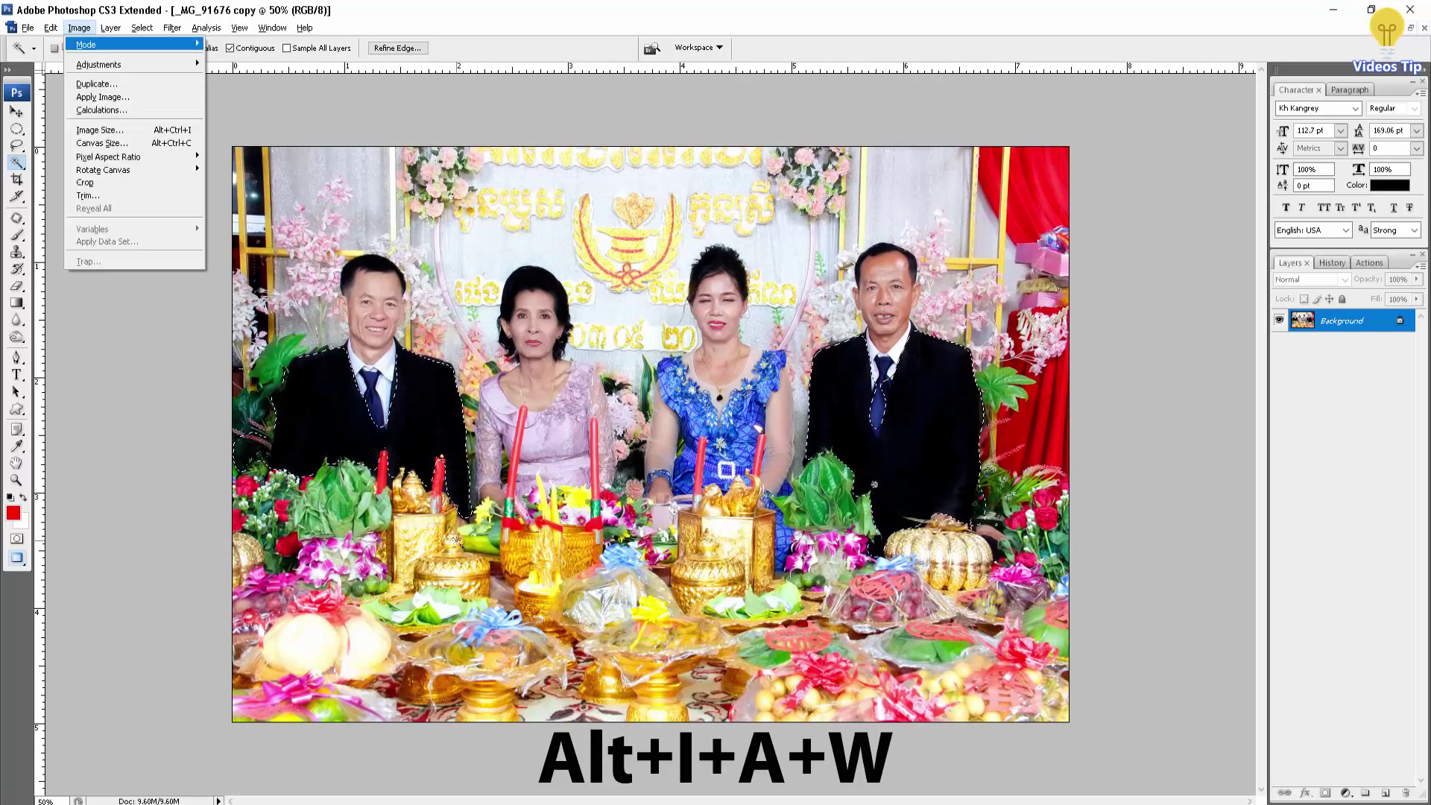
pyautogui.press('a')
pyautogui.press('w')
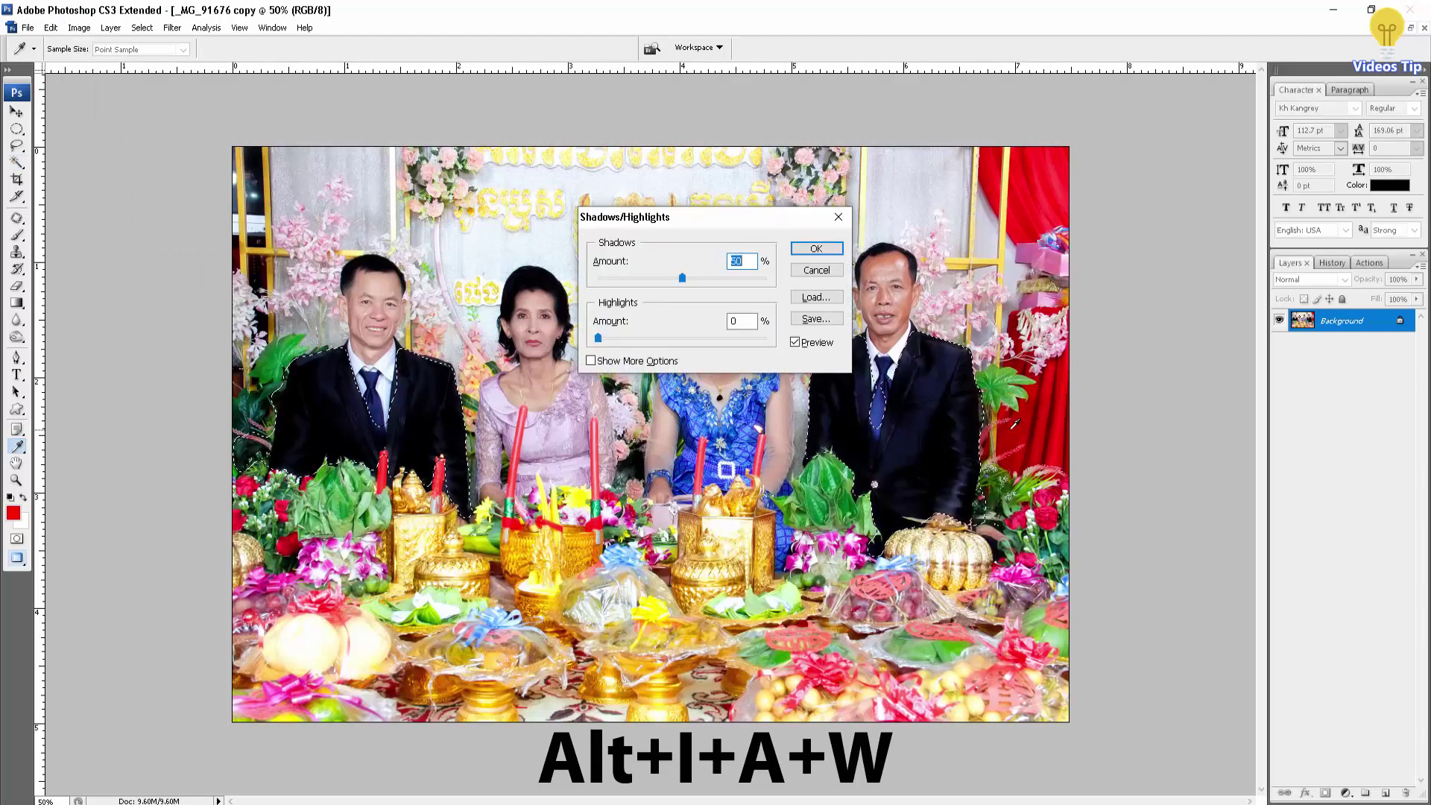
pyautogui.moveTo(689, 221); pyautogui.dragTo(600, 517)
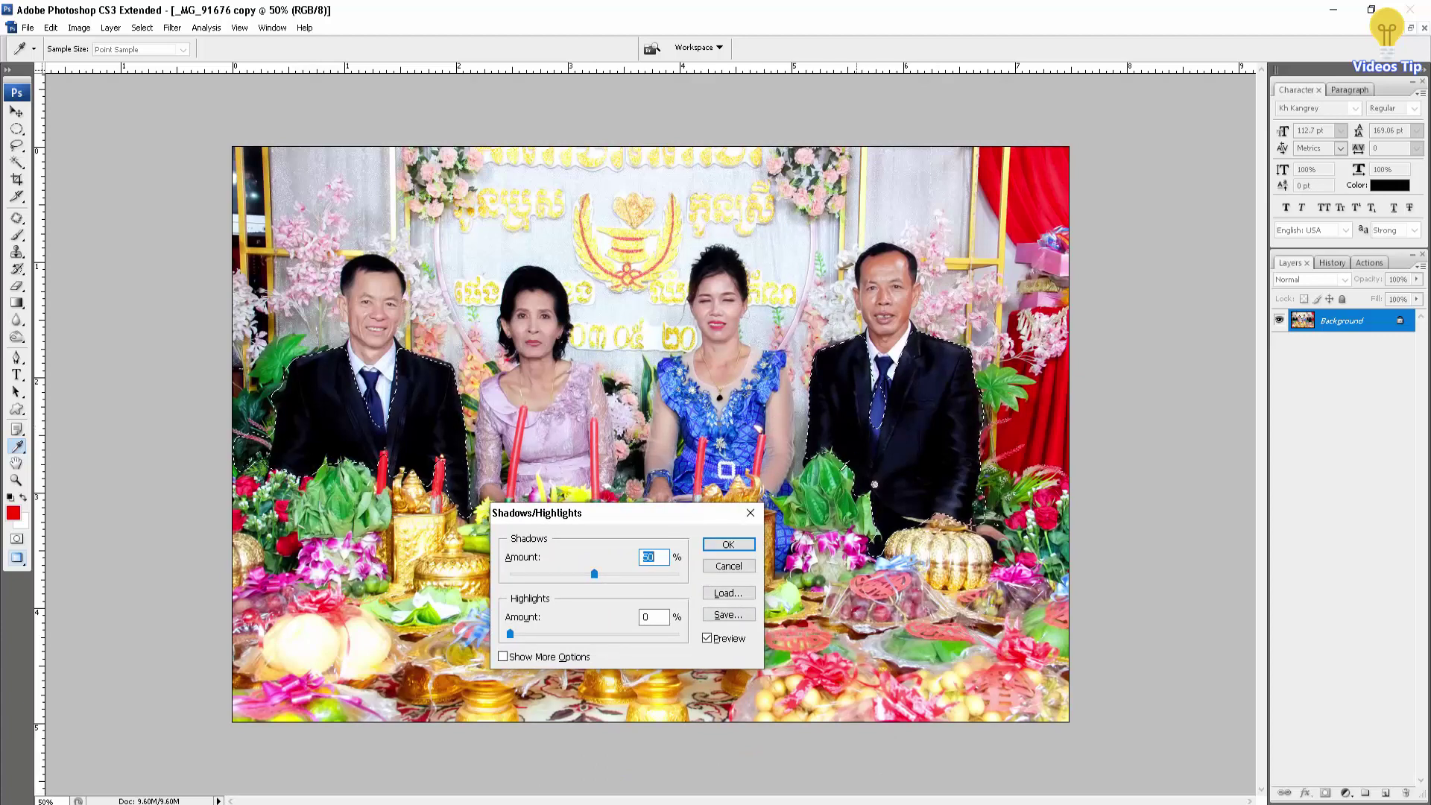
pyautogui.click(750, 513)
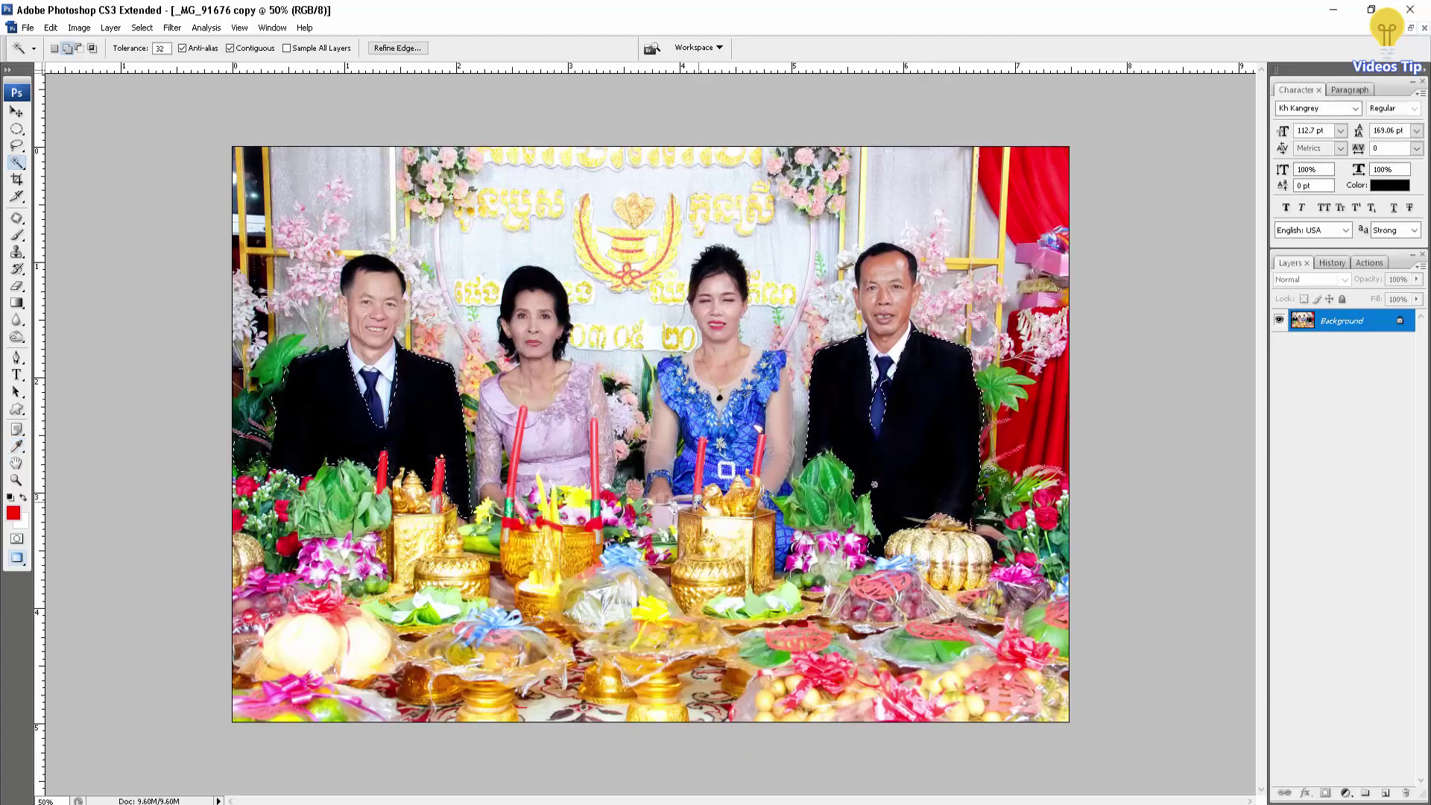
# Step: Start a Shadows/Highlights adjustment on the selected suits and compare them with the preview off and on
pyautogui.press('alt')
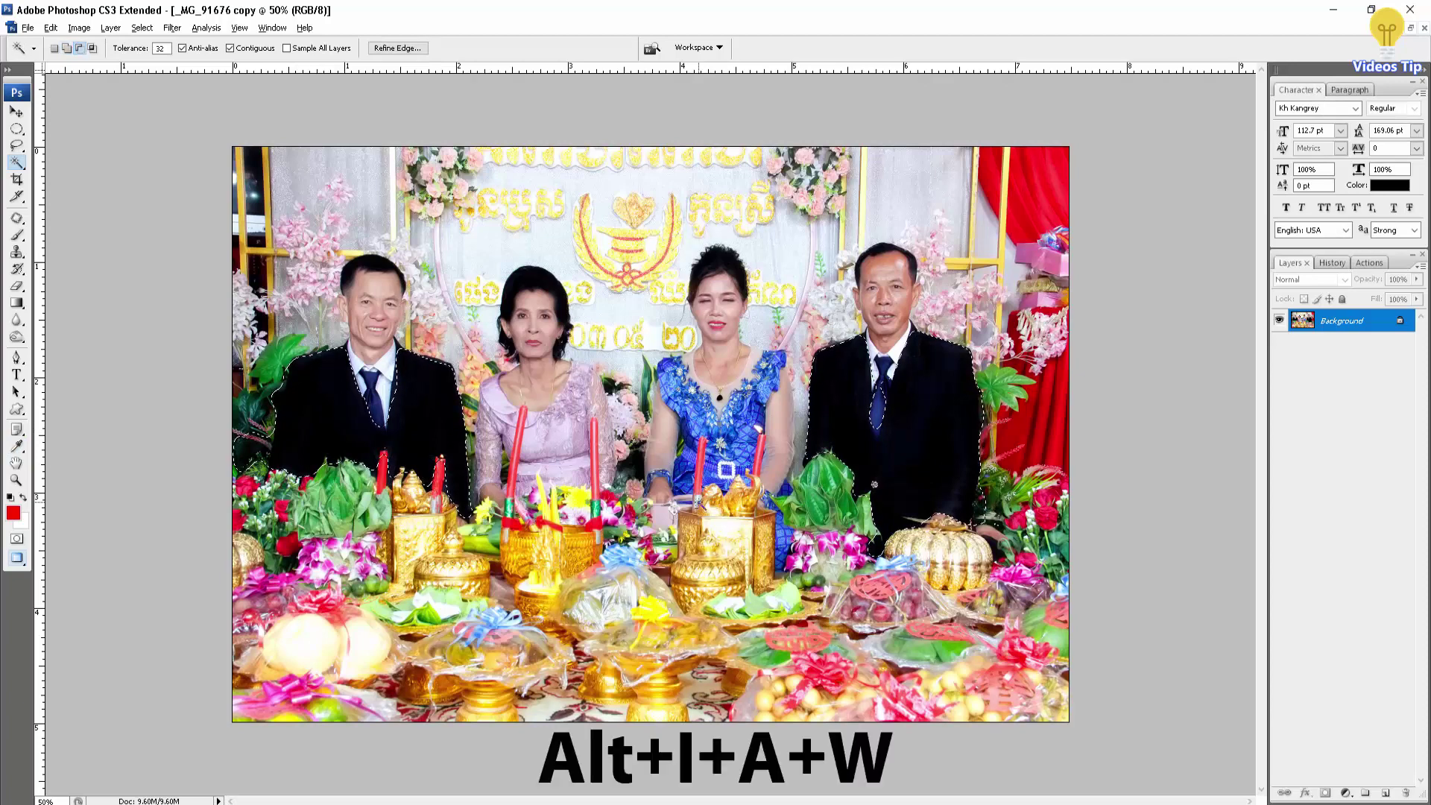
pyautogui.hotkey('alt', 'i')
pyautogui.press('a')
pyautogui.press('w')
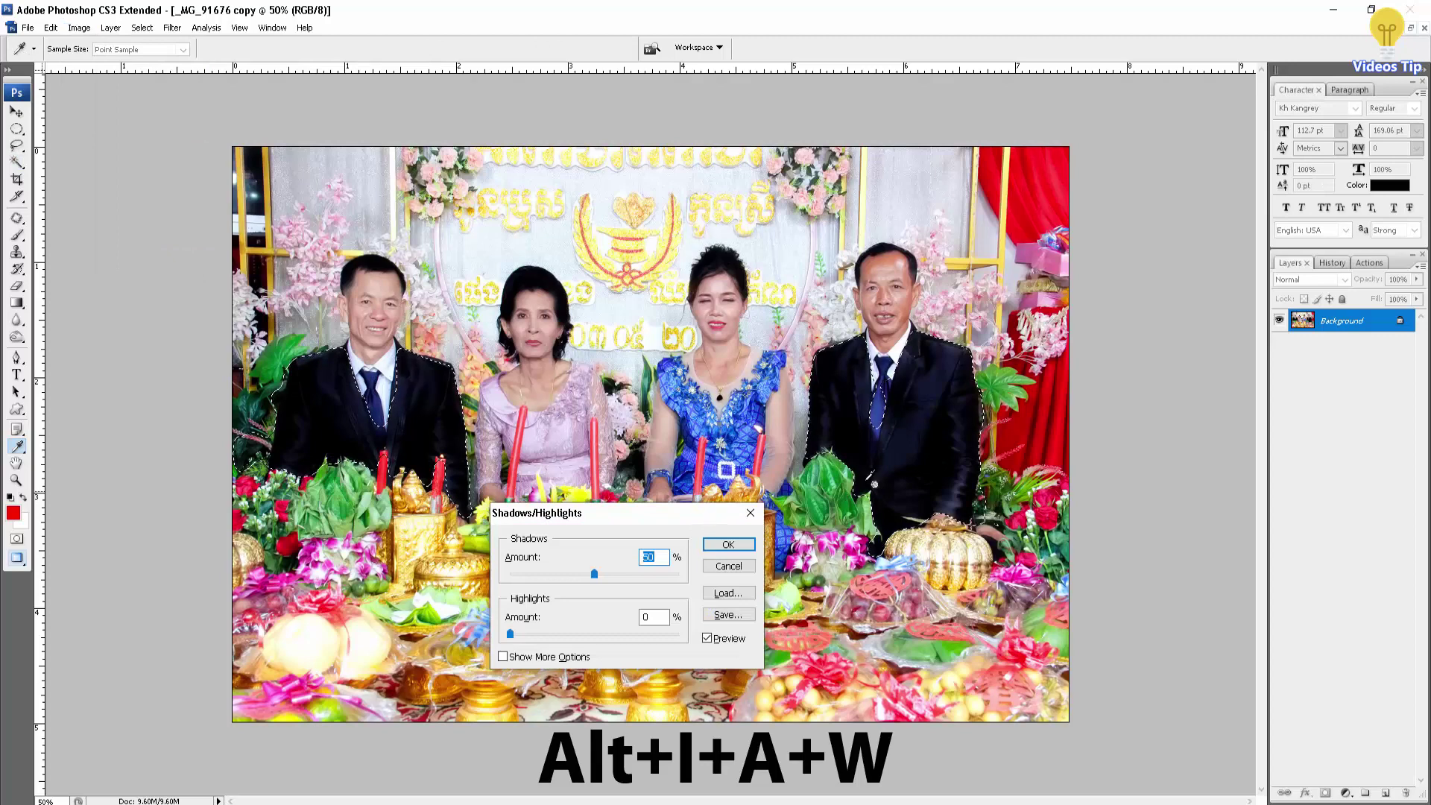
pyautogui.hotkey('alt', 'p')
pyautogui.hotkey('alt', 'p')
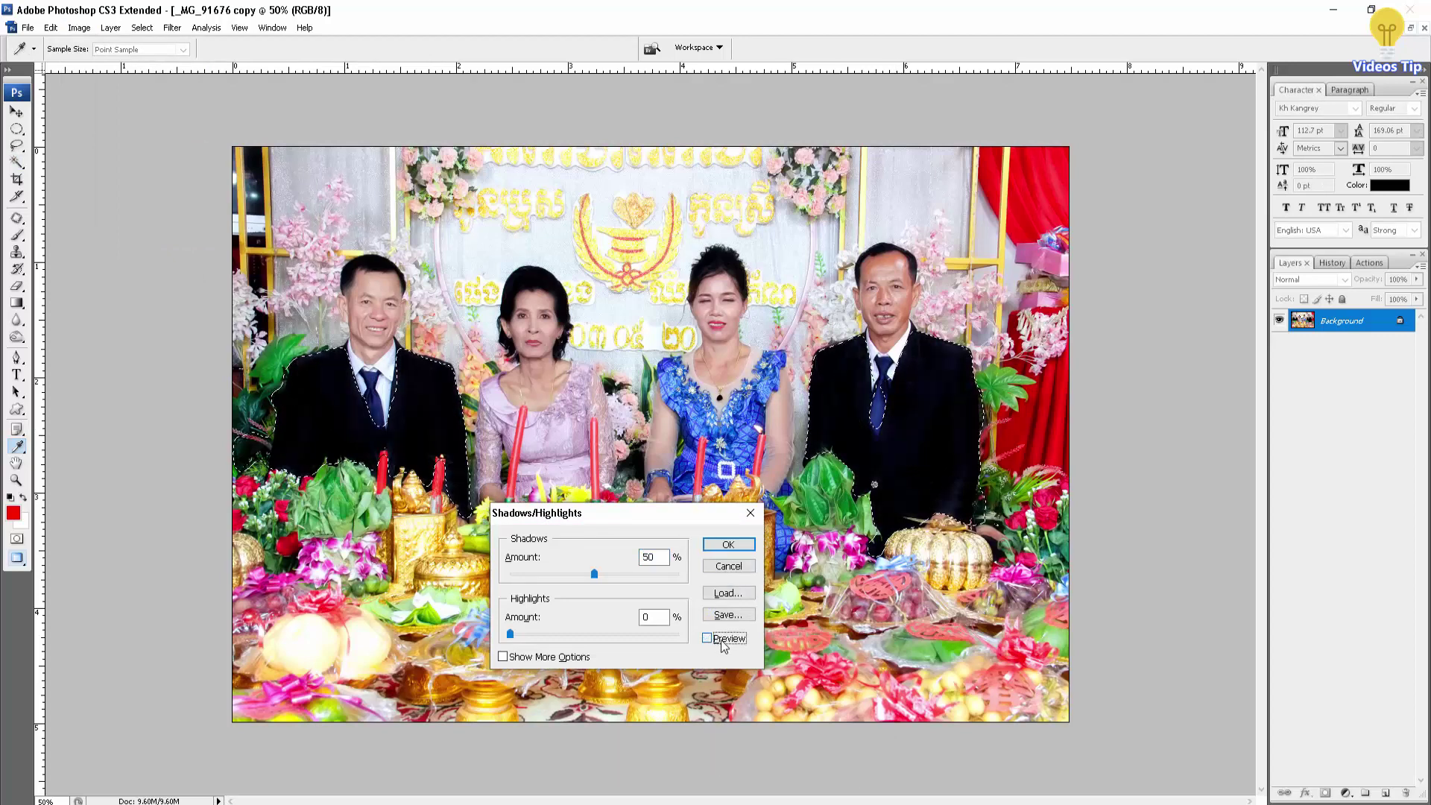
pyautogui.scroll(1, 888, 424)
pyautogui.scroll(1, 798, 495)
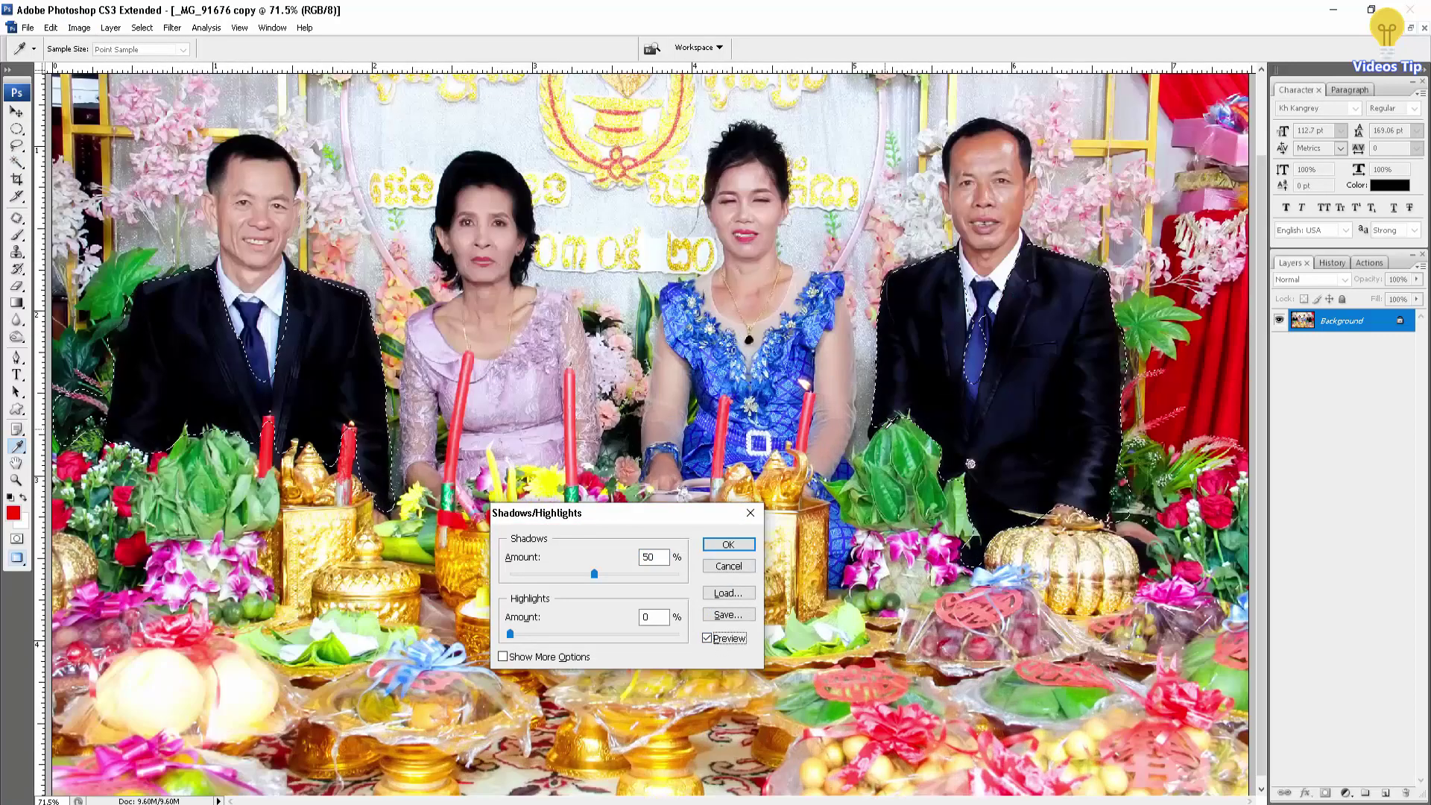
pyautogui.click(727, 639)
pyautogui.click(728, 639)
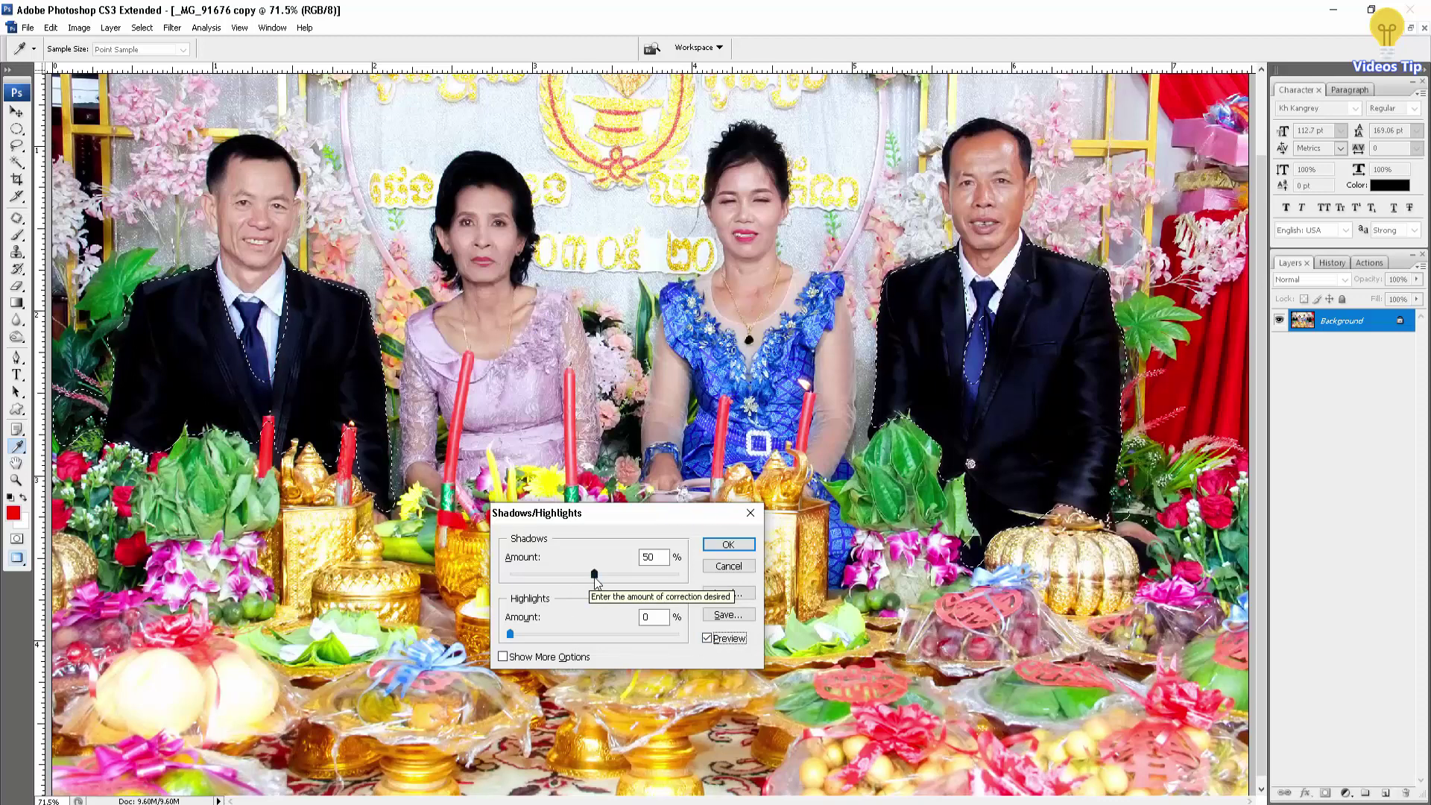
# Step: Raise the Shadows amount to 60% and compare the suits with the preview off and on
pyautogui.moveTo(594, 574)
pyautogui.mouseDown()
pyautogui.moveTo(614, 575)
pyautogui.moveTo(526, 574)
pyautogui.moveTo(612, 579)
pyautogui.mouseUp()
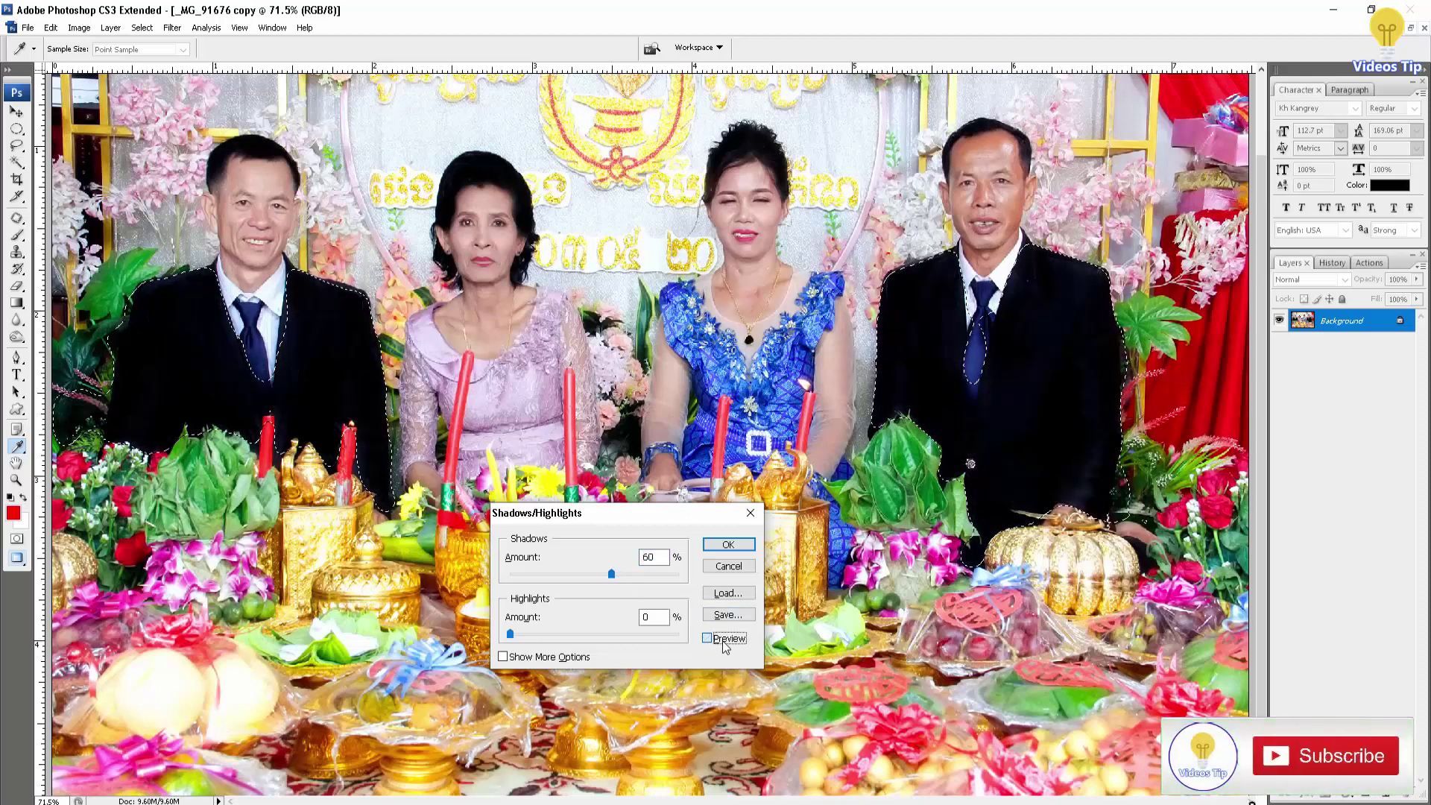
pyautogui.click(723, 641)
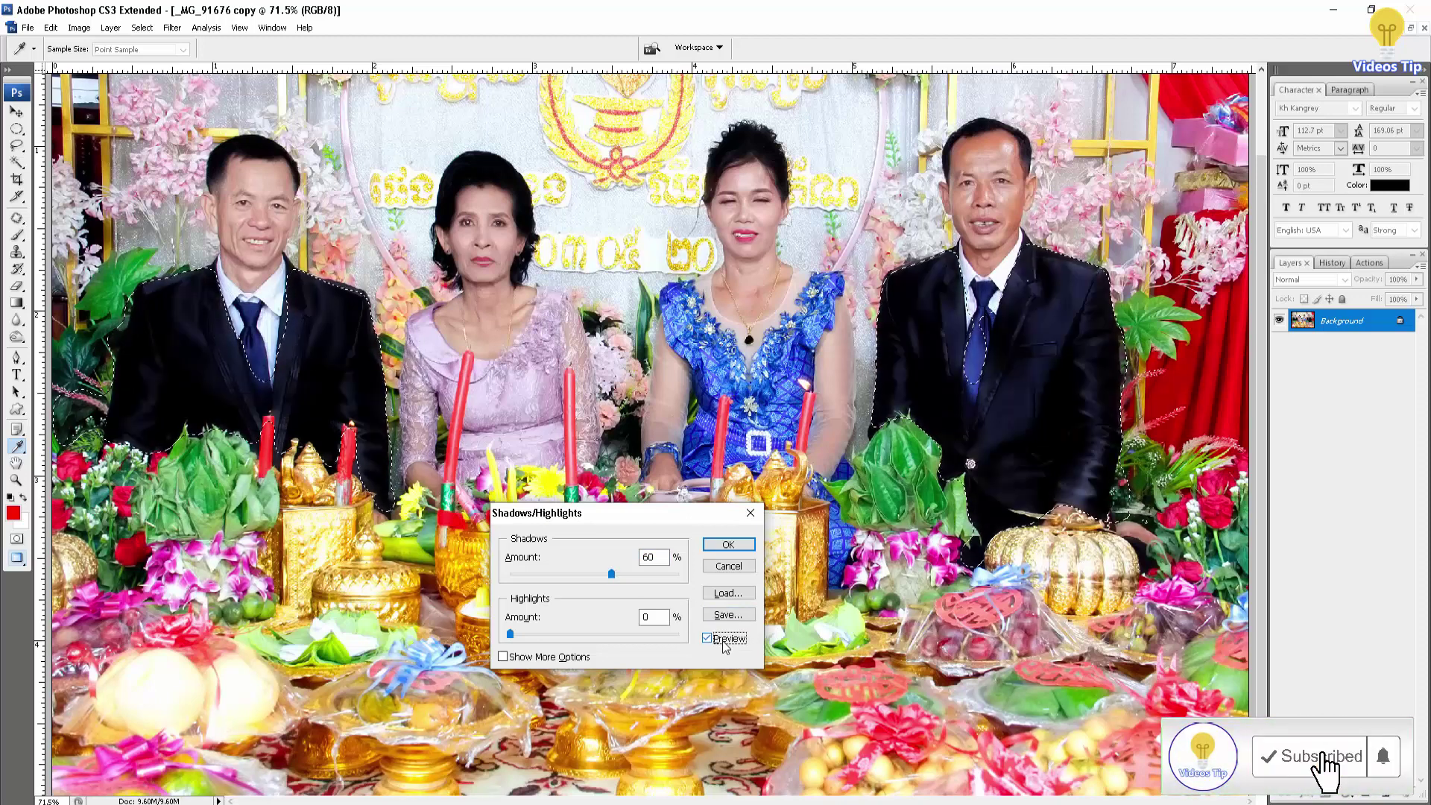
pyautogui.click(723, 641)
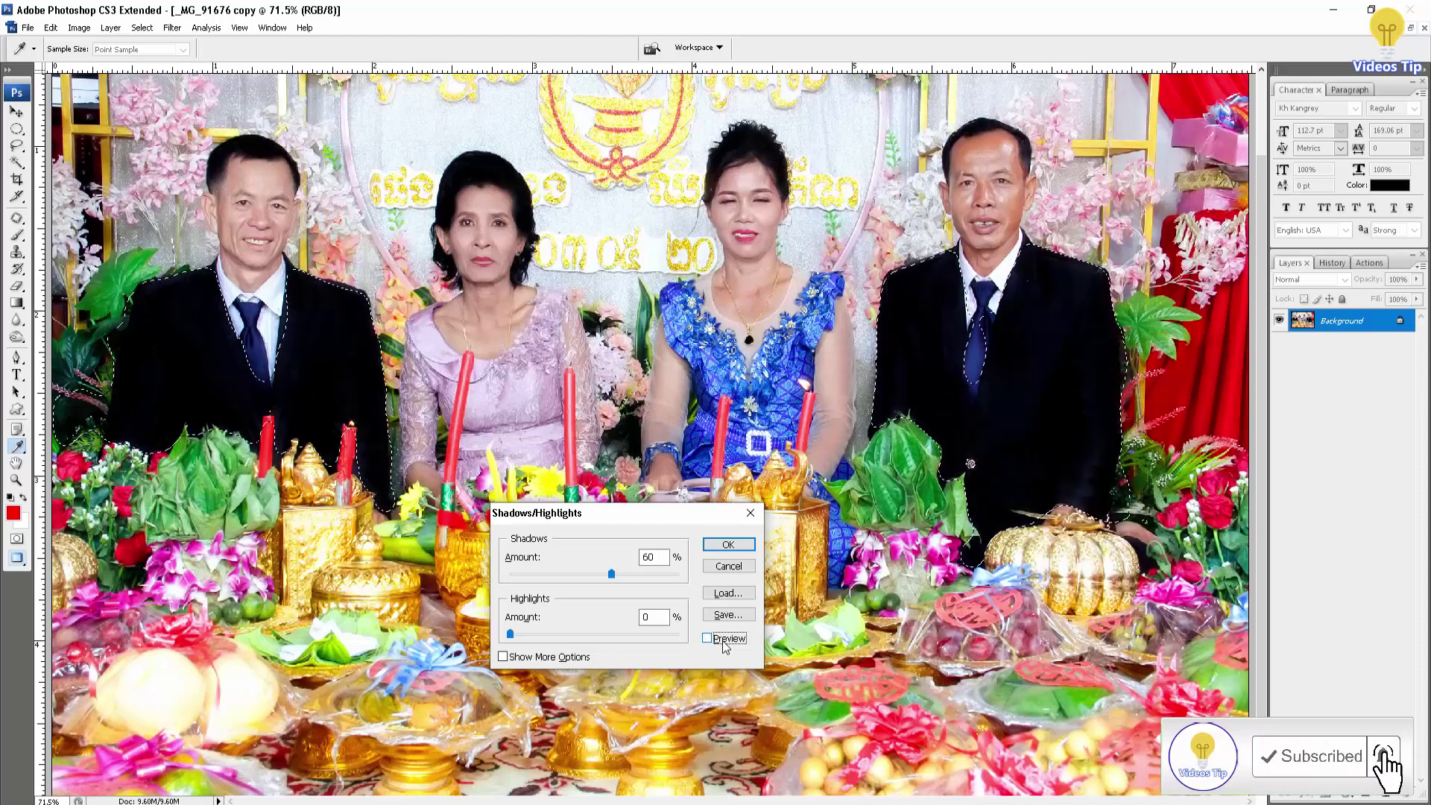
pyautogui.click(722, 641)
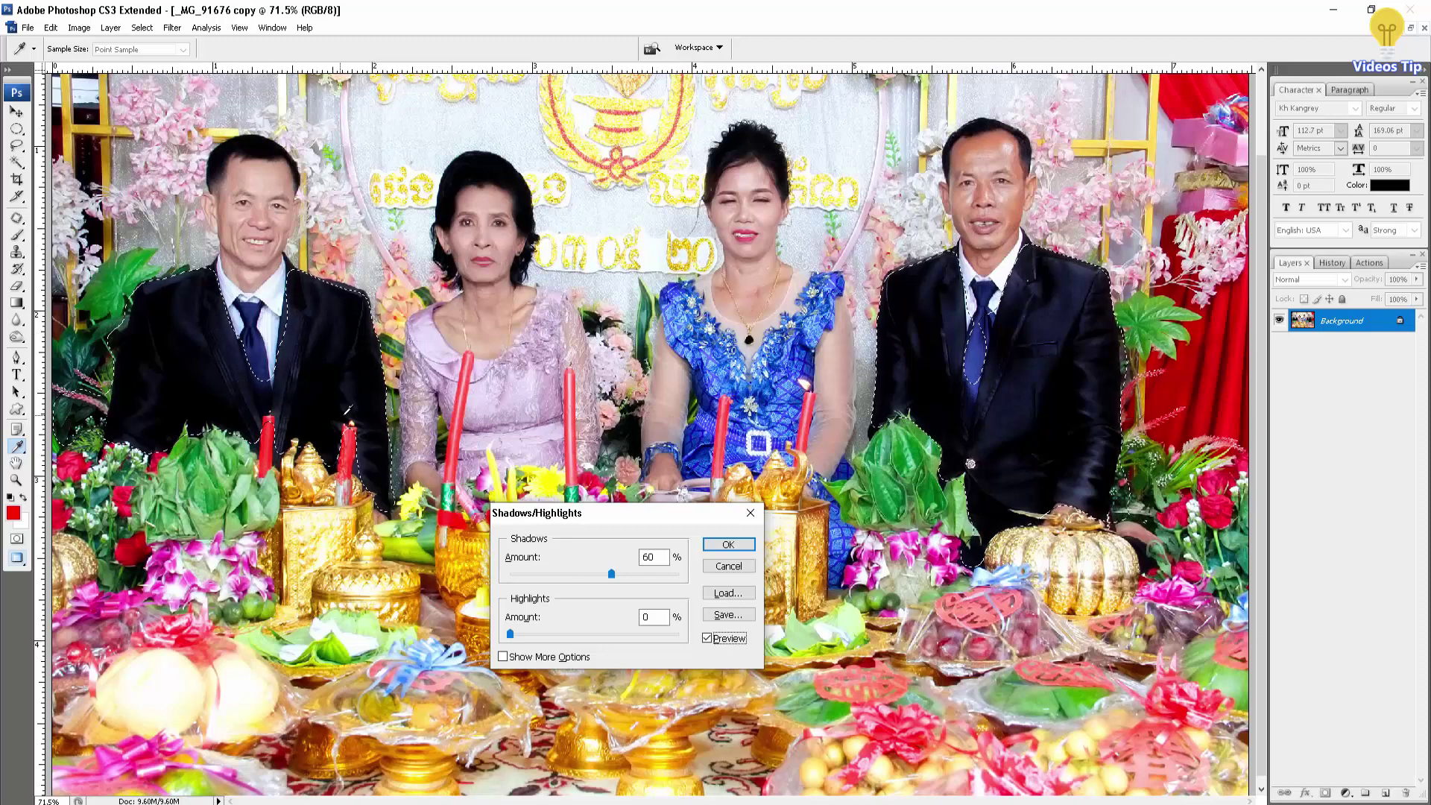
# Step: Set the Shadows amount to 65%, apply the adjustment to the suits and clear the selection
pyautogui.moveTo(616, 575); pyautogui.dragTo(620, 575)
pyautogui.click(619, 574)
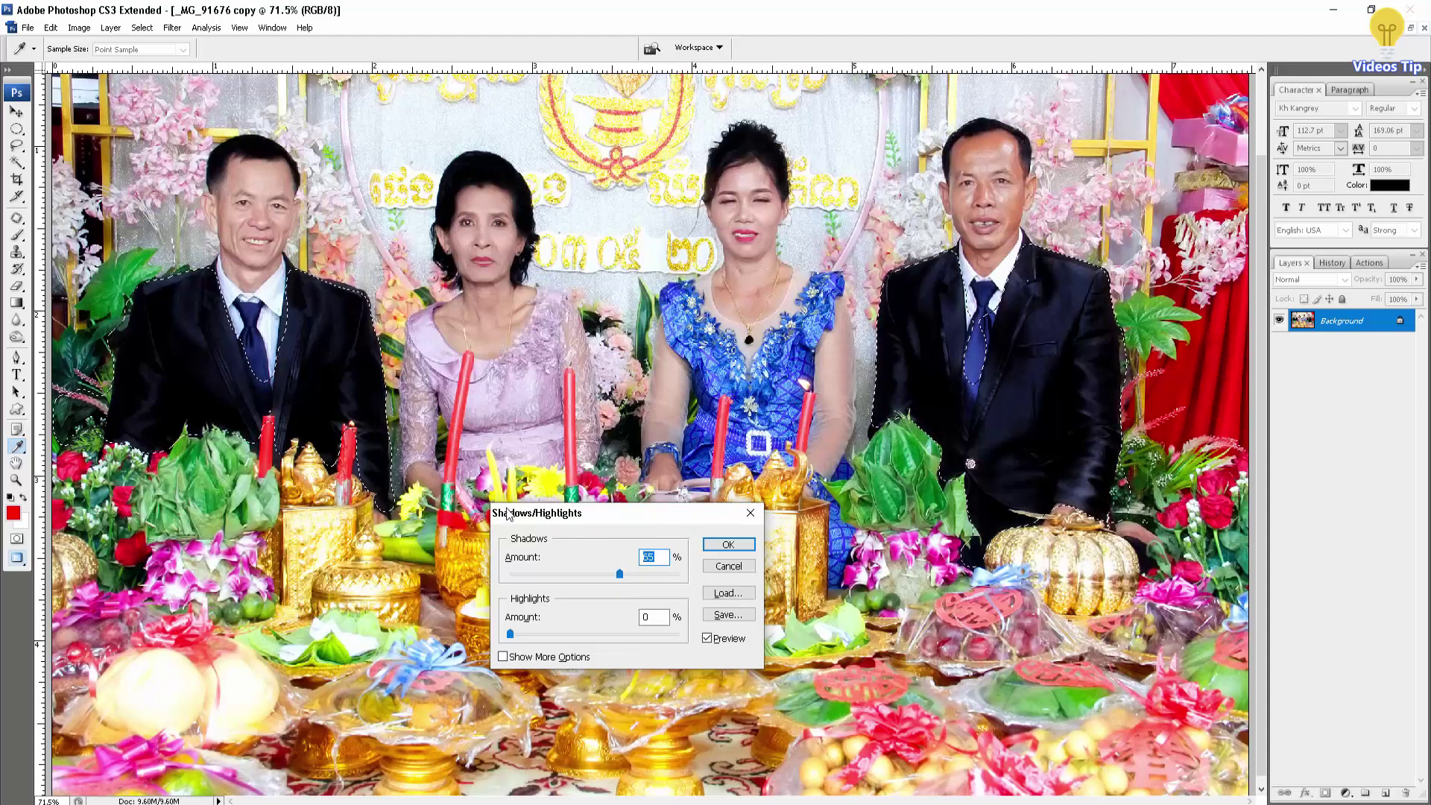
pyautogui.click(728, 545)
pyautogui.press('w')
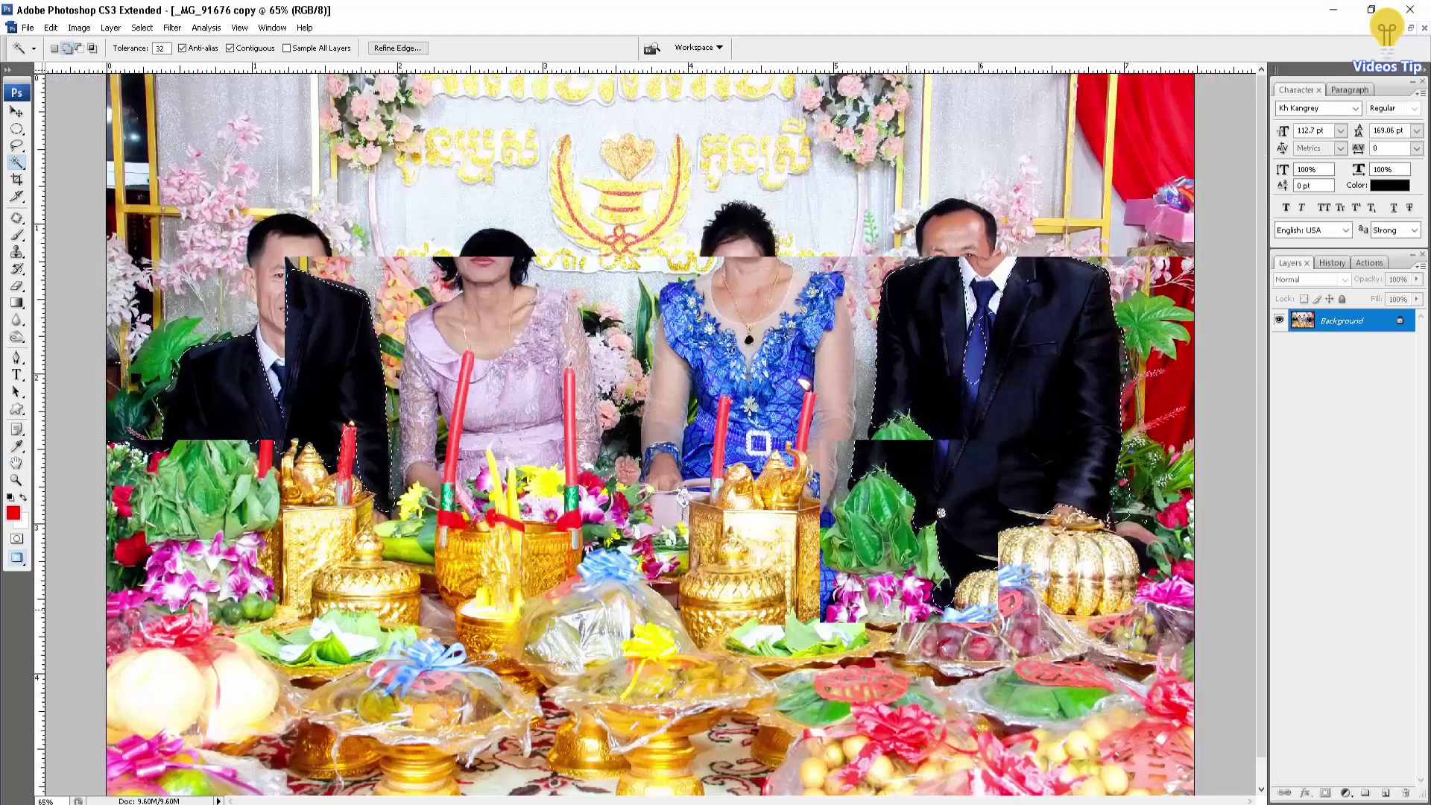
pyautogui.hotkey('ctrl', '0')
pyautogui.hotkey('ctrl', 'd')
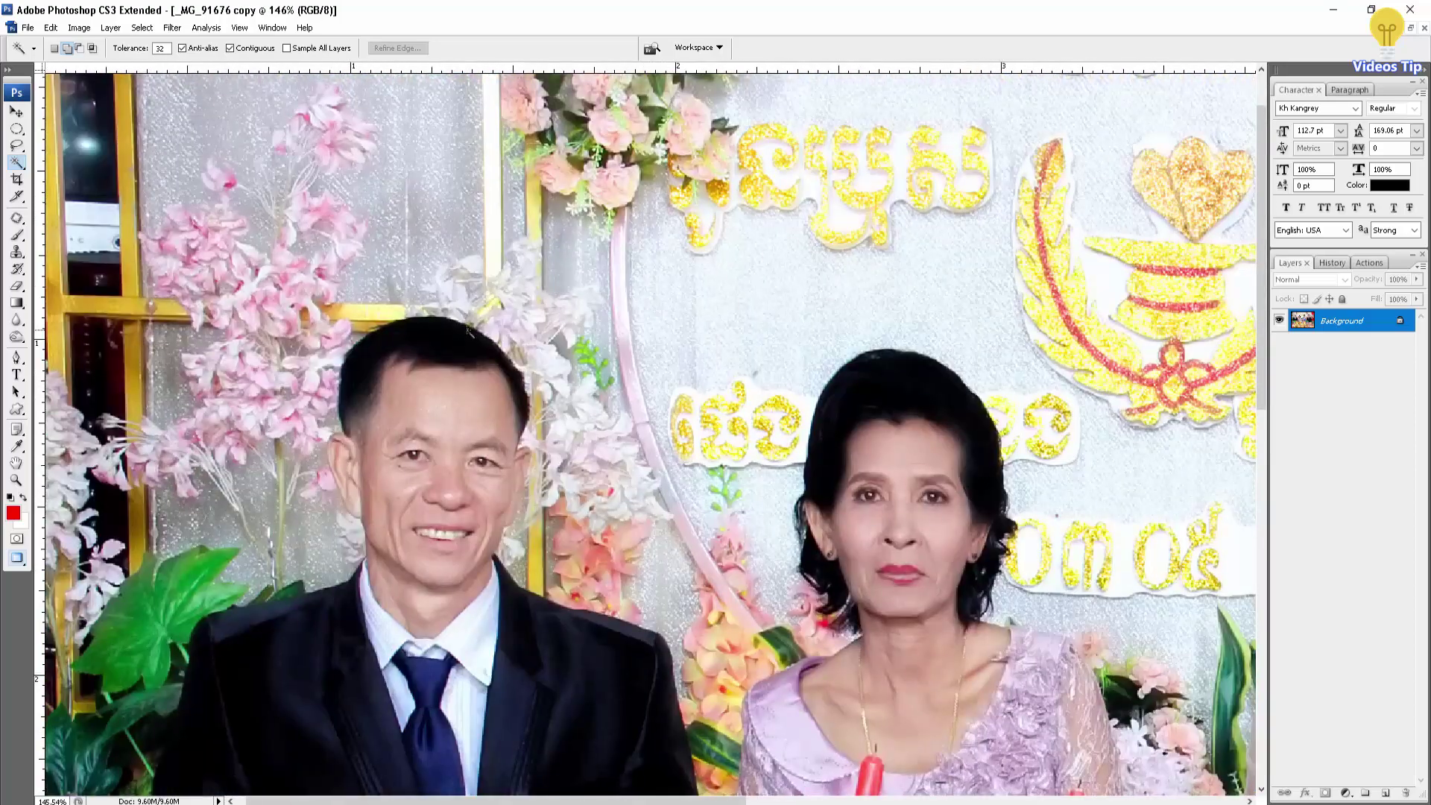
# Step: Select the black hair of all four people with the Magic Wand
pyautogui.click(448, 336)
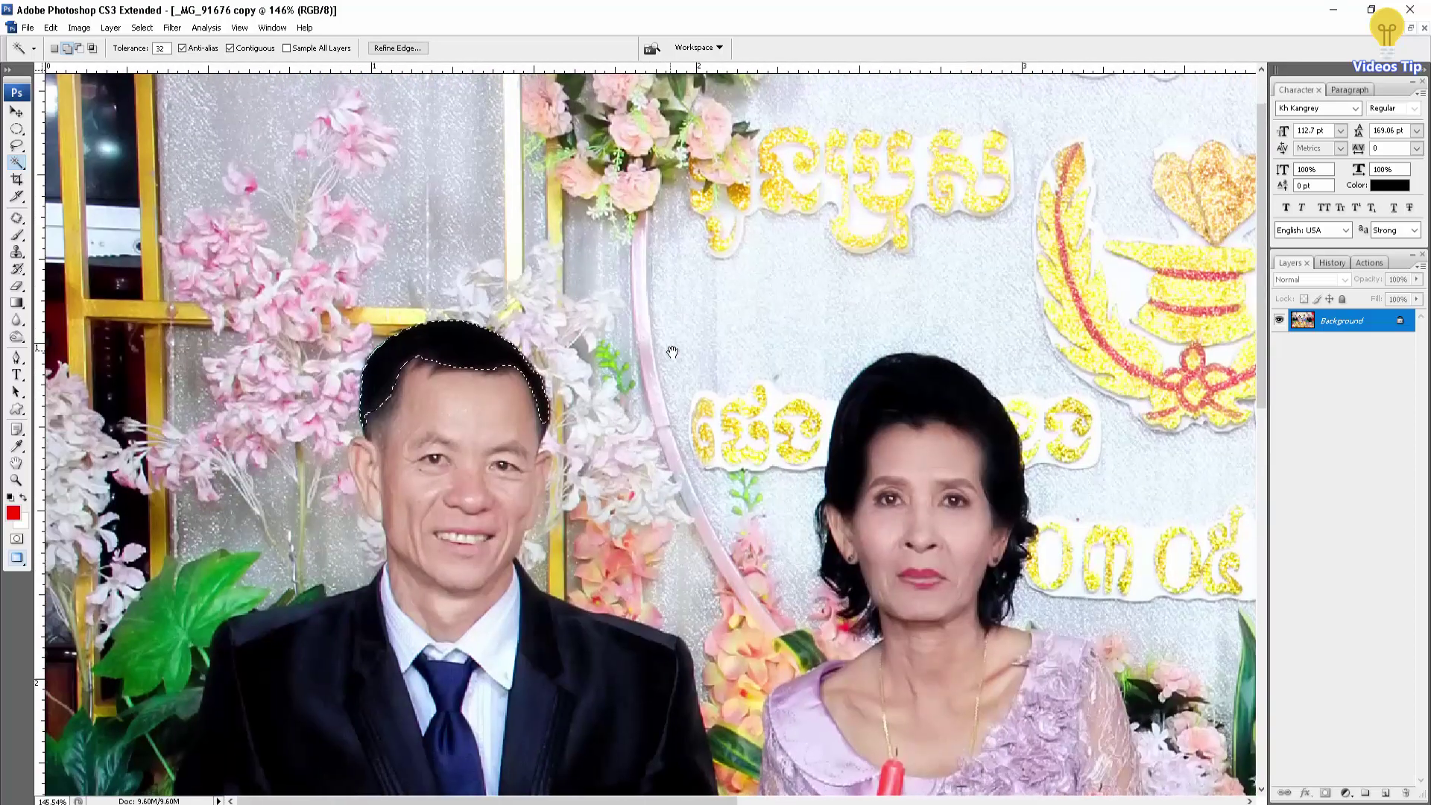
pyautogui.hscroll(3, 772, 378)
pyautogui.click(772, 378)
pyautogui.hscroll(10, 772, 378)
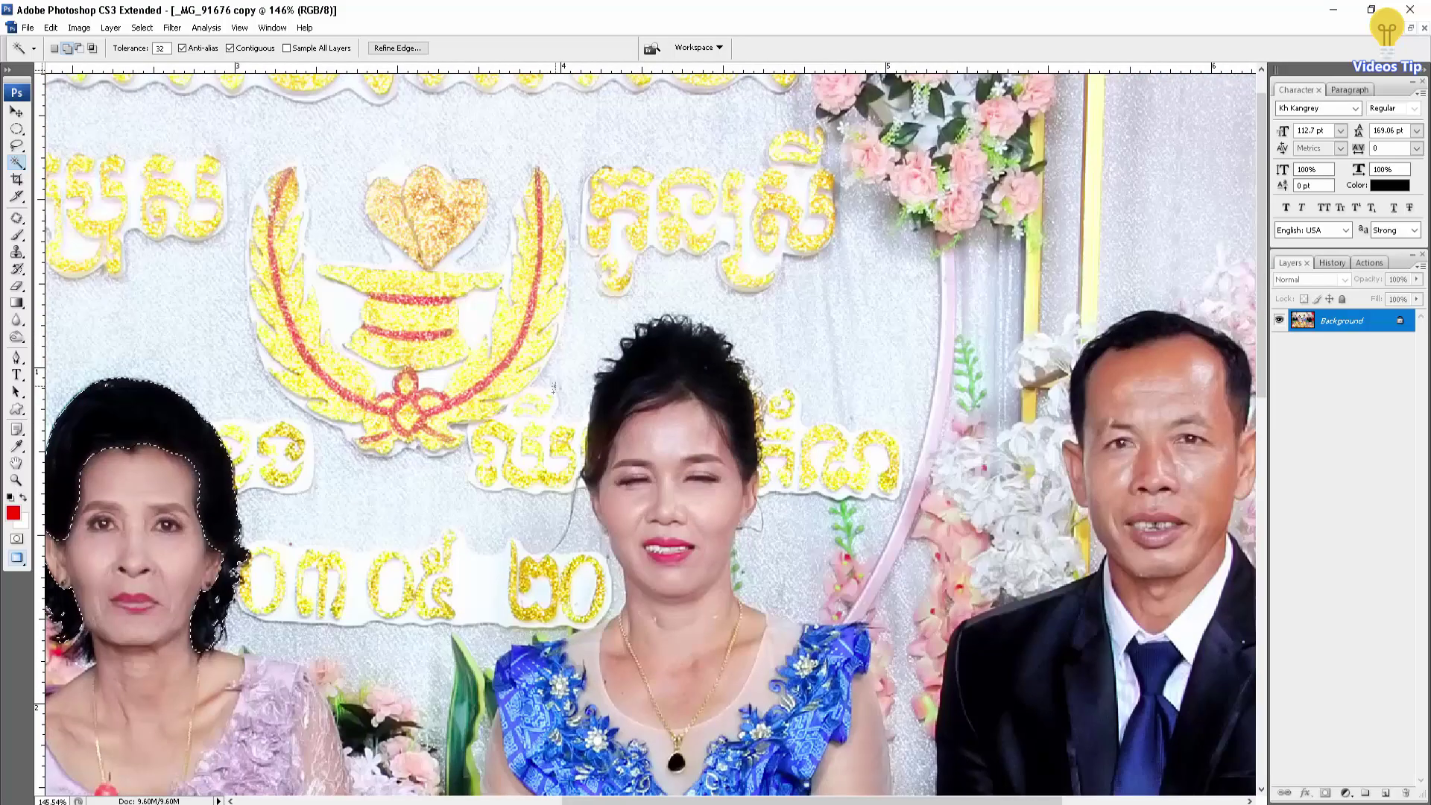
pyautogui.hscroll(6, 450, 391)
pyautogui.click(449, 391)
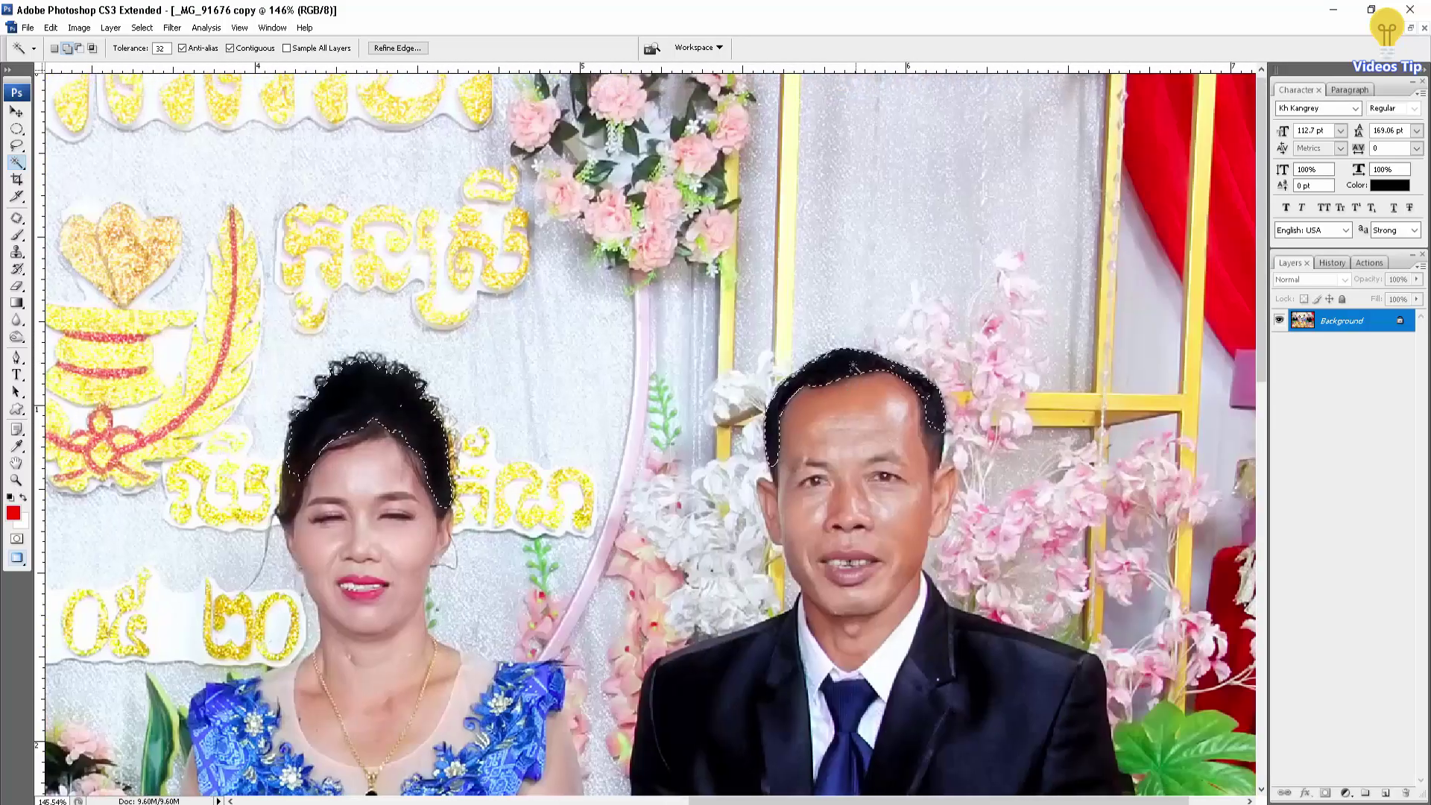
# Step: Feather the hair selection by 5 pixels
pyautogui.hotkey('ctrl', '0')
pyautogui.moveTo(489, 325); pyautogui.dragTo(512, 325)
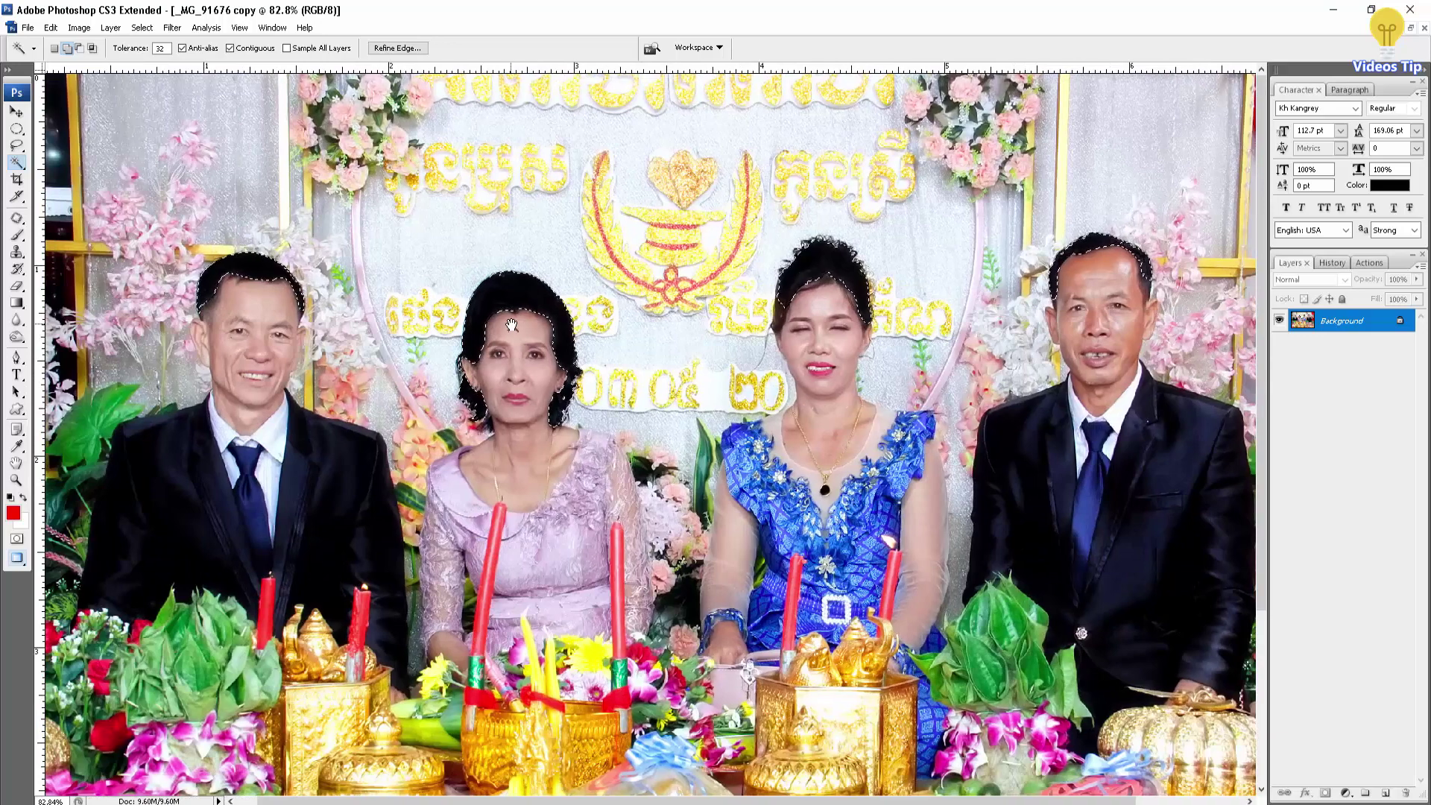
pyautogui.hotkey('ctrl', 'alt', 'd')
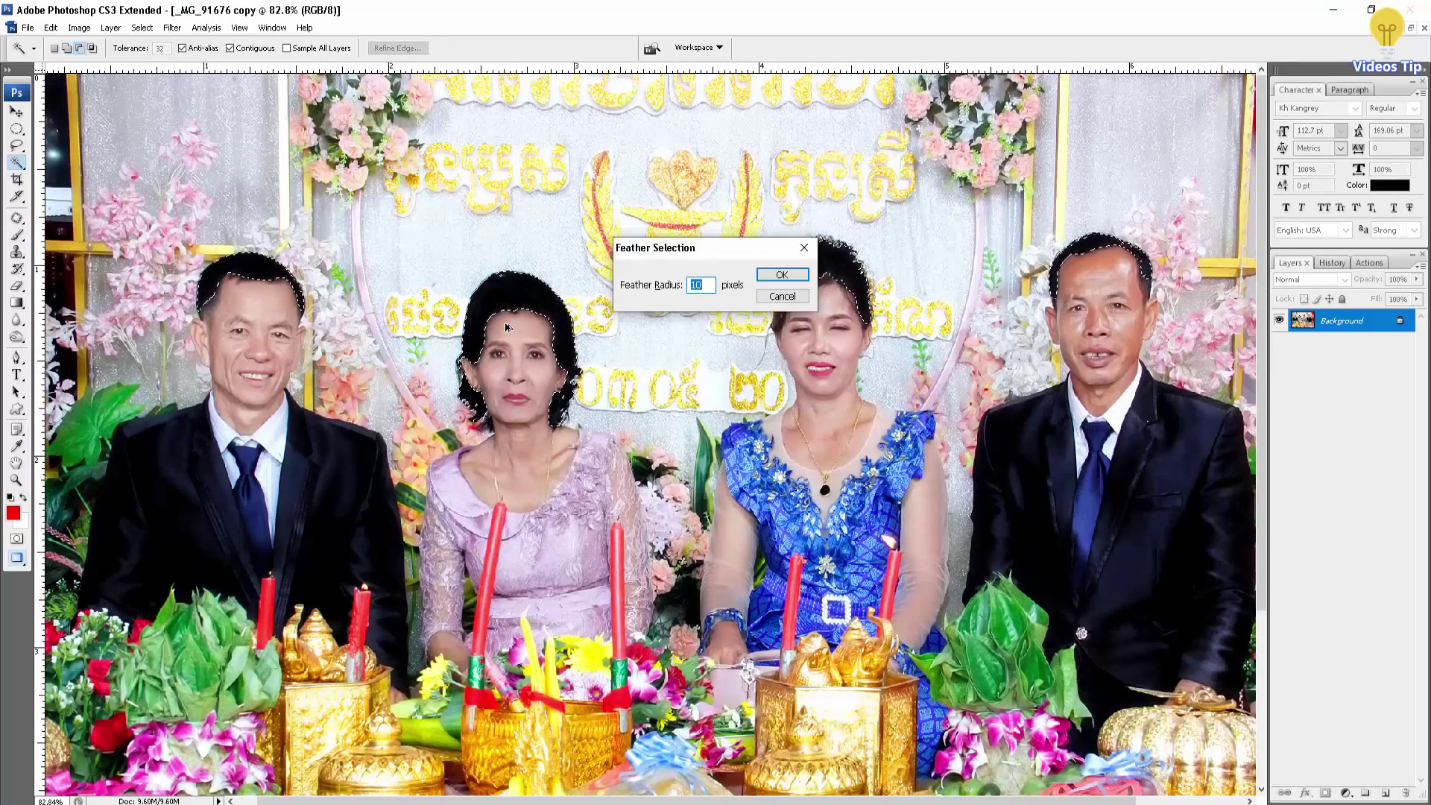
pyautogui.write('5')
pyautogui.press('Return')
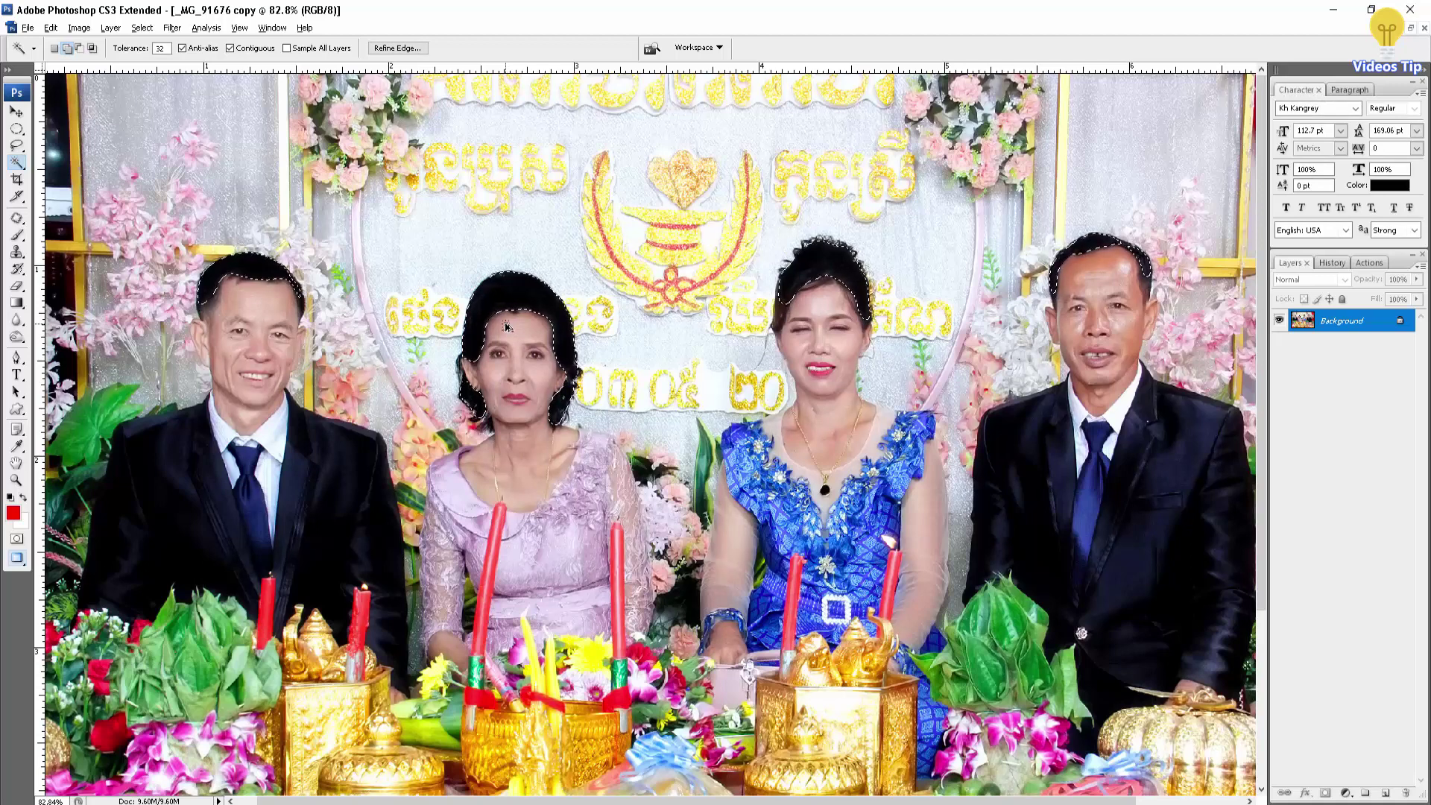
# Step: Start a Shadows/Highlights adjustment on the selected hair and compare it with the preview off and on
pyautogui.hotkey('alt', 'i')
pyautogui.press('a')
pyautogui.press('w')
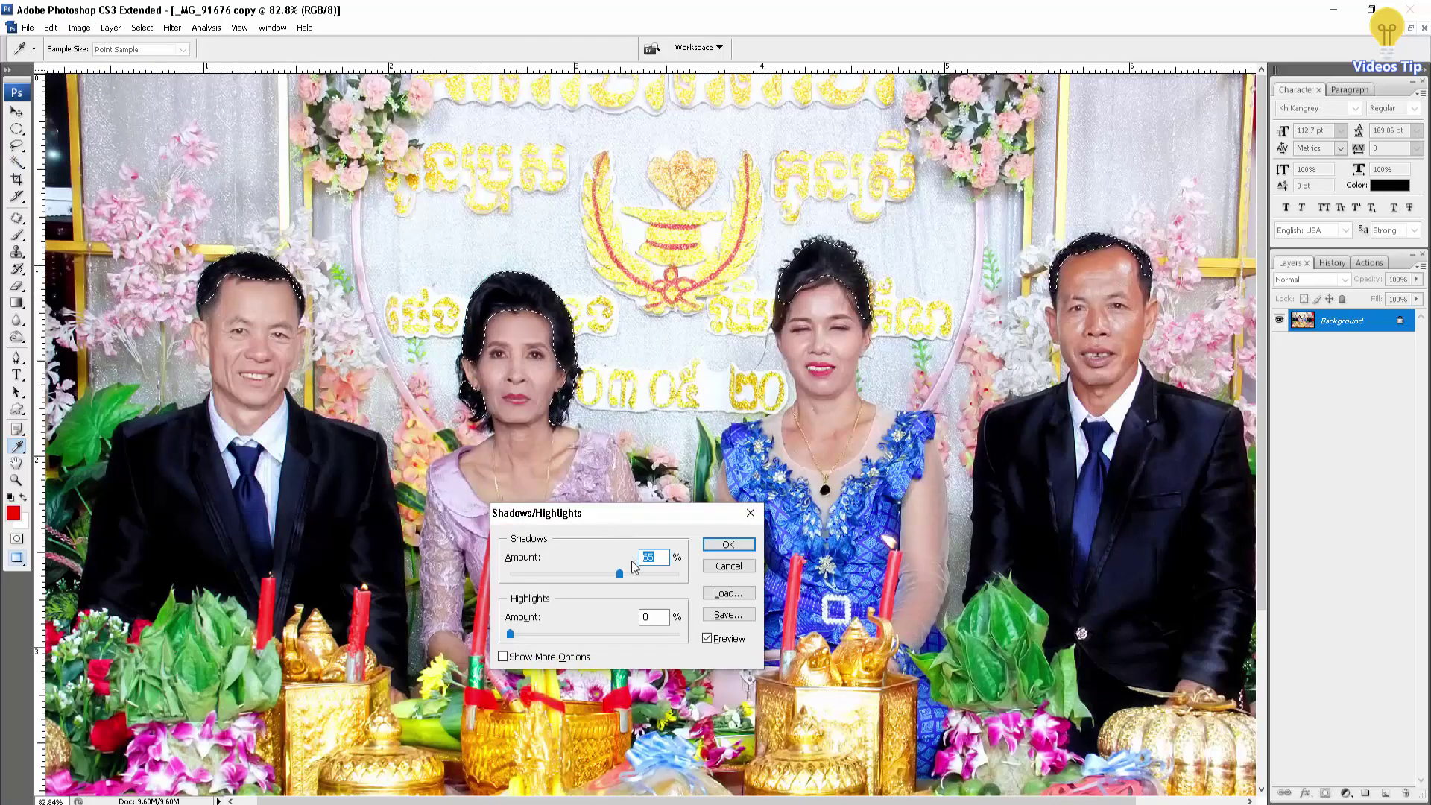
pyautogui.click(723, 643)
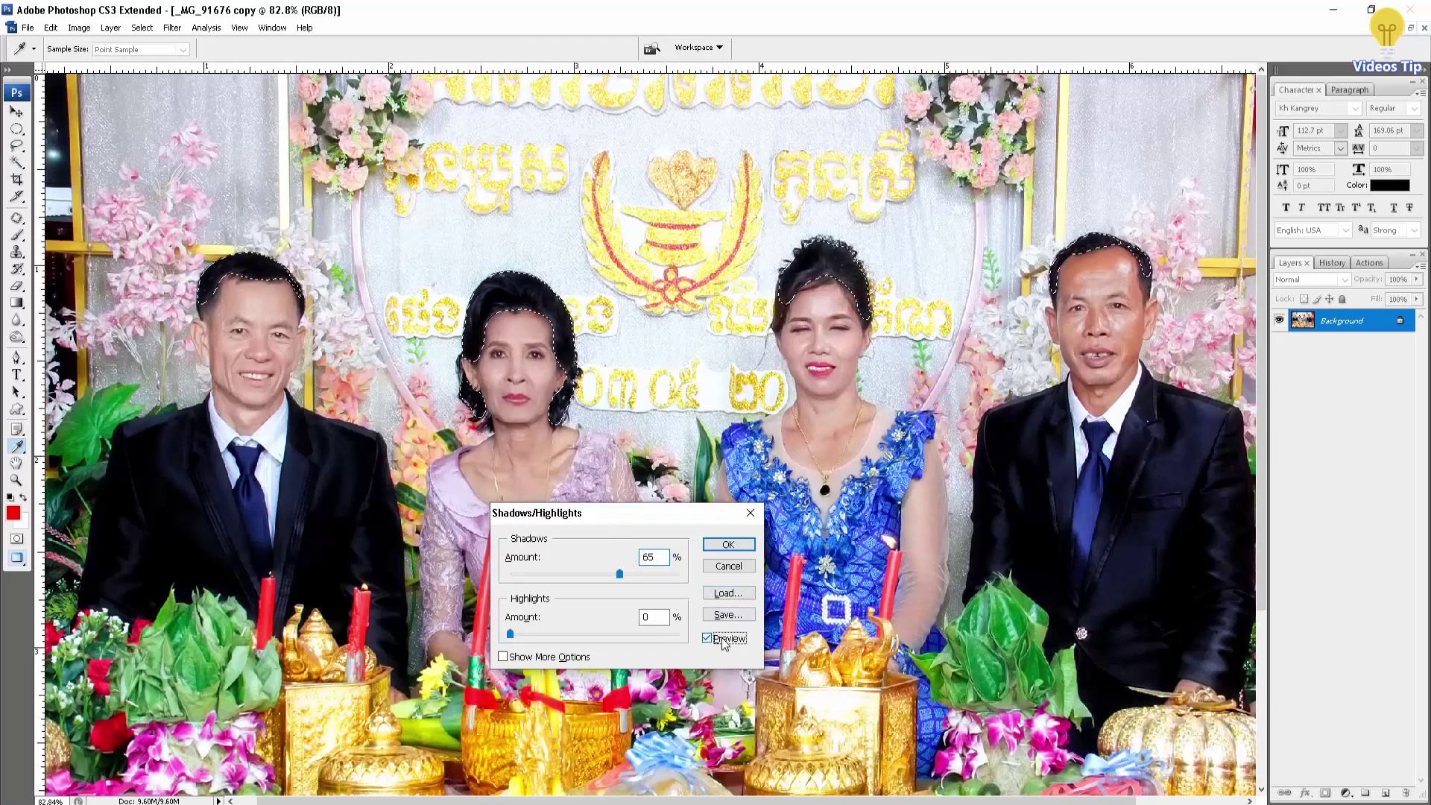
pyautogui.click(723, 642)
pyautogui.click(723, 642)
pyautogui.click(723, 642)
pyautogui.click(723, 643)
pyautogui.click(723, 643)
pyautogui.click(723, 642)
pyautogui.click(723, 643)
pyautogui.click(723, 643)
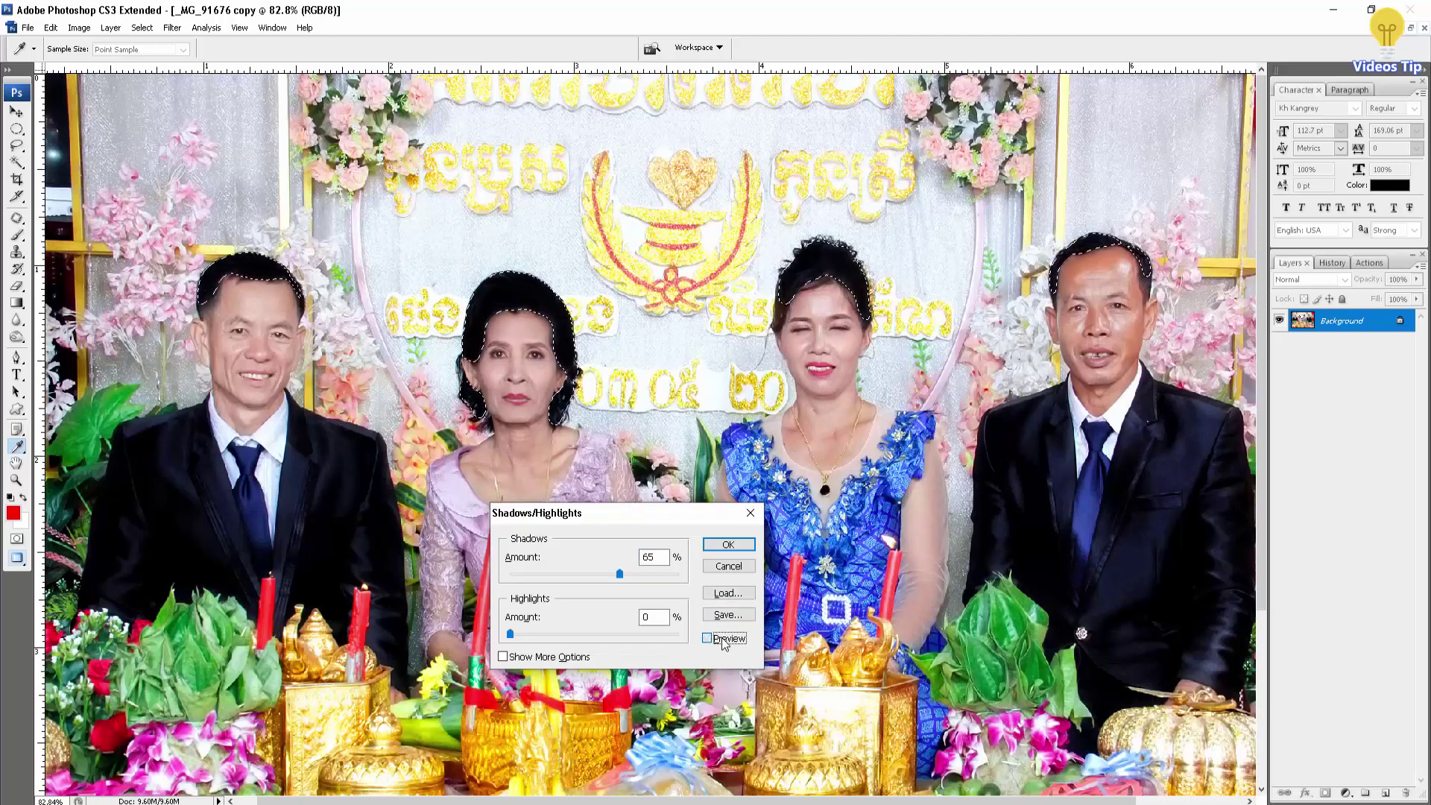
pyautogui.click(723, 642)
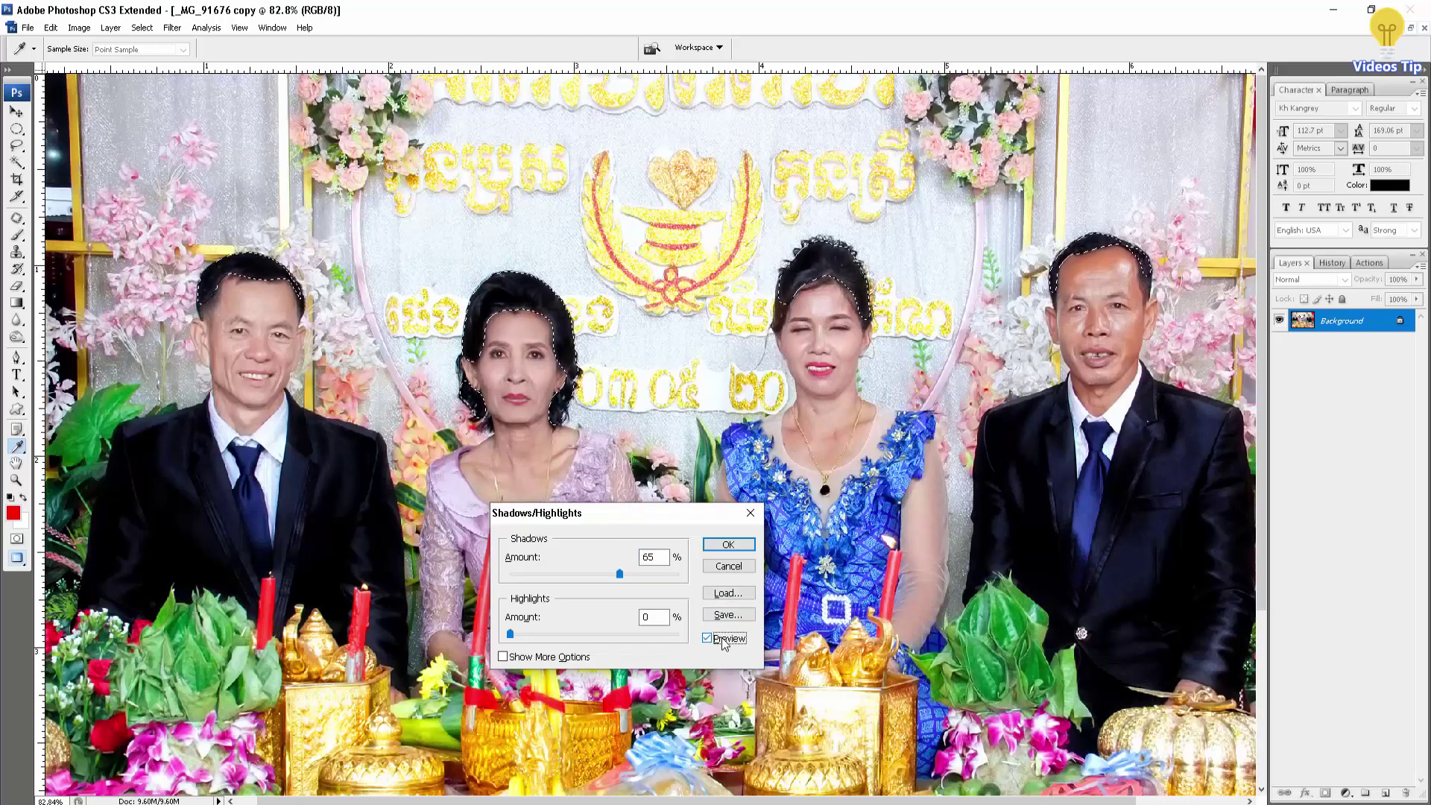
pyautogui.click(723, 643)
pyautogui.click(725, 643)
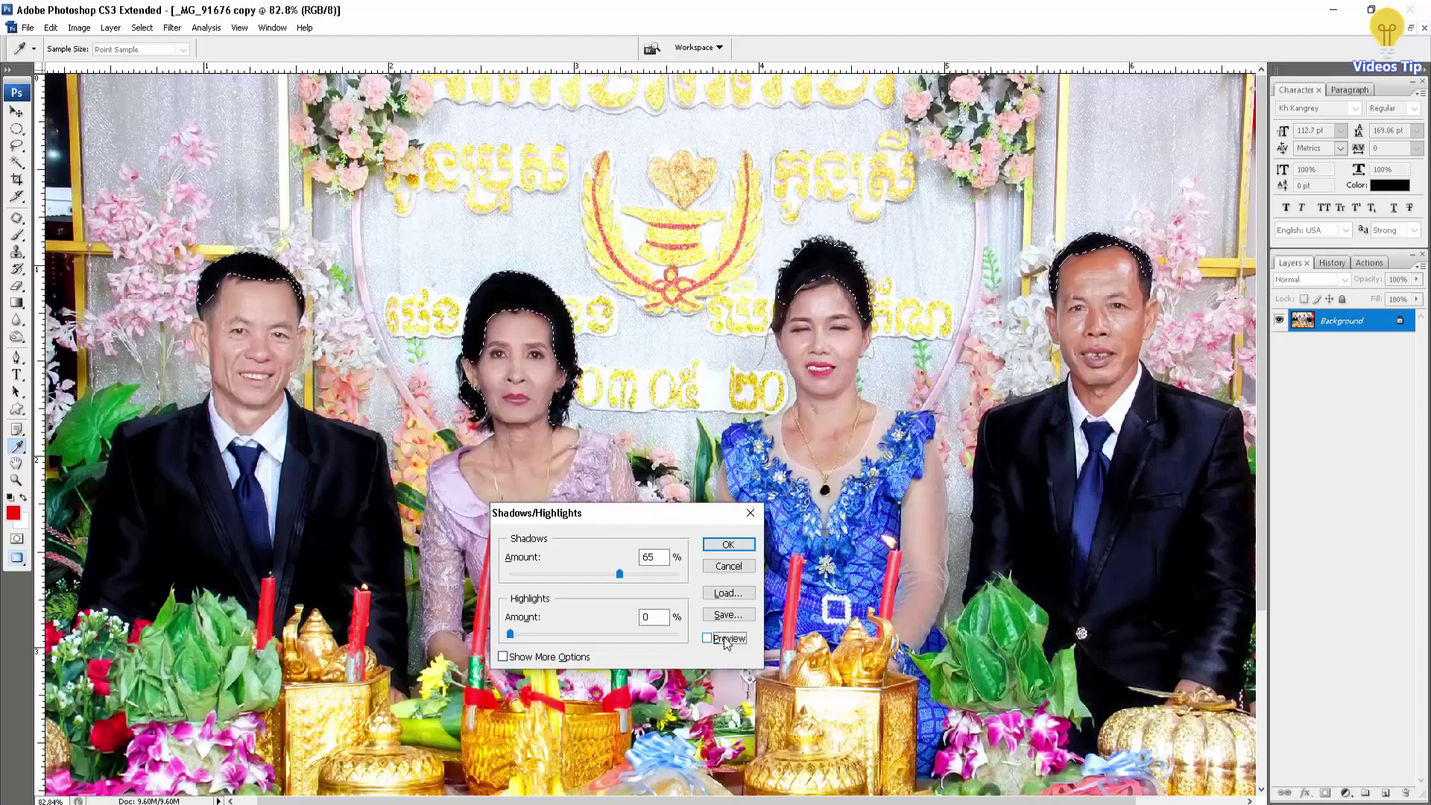
pyautogui.click(724, 641)
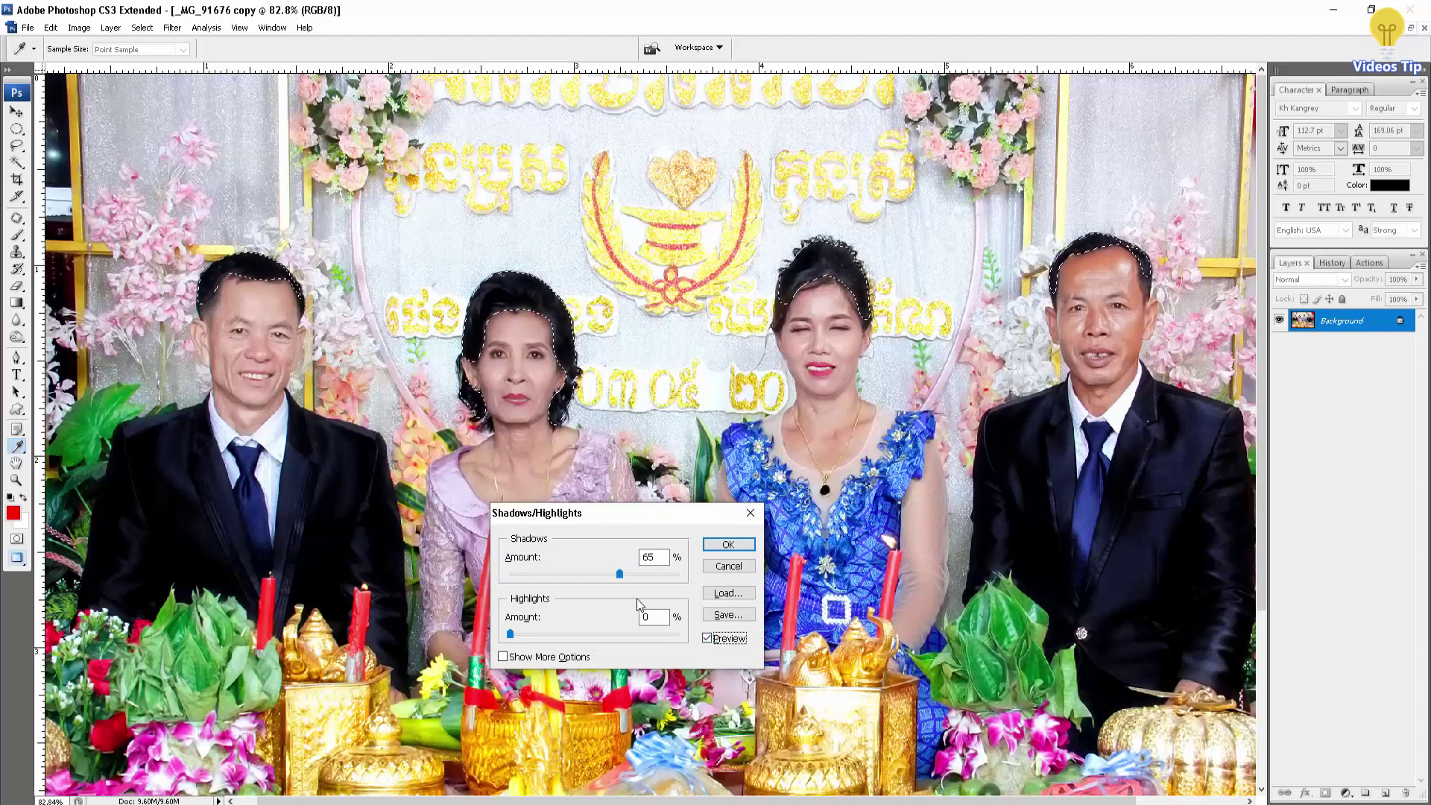
# Step: Increase the Shadows amount further for the hair, apply the adjustment and deselect
pyautogui.moveTo(619, 575)
pyautogui.mouseDown()
pyautogui.moveTo(587, 576)
pyautogui.moveTo(643, 582)
pyautogui.mouseUp()
pyautogui.click(710, 544)
pyautogui.press('w')
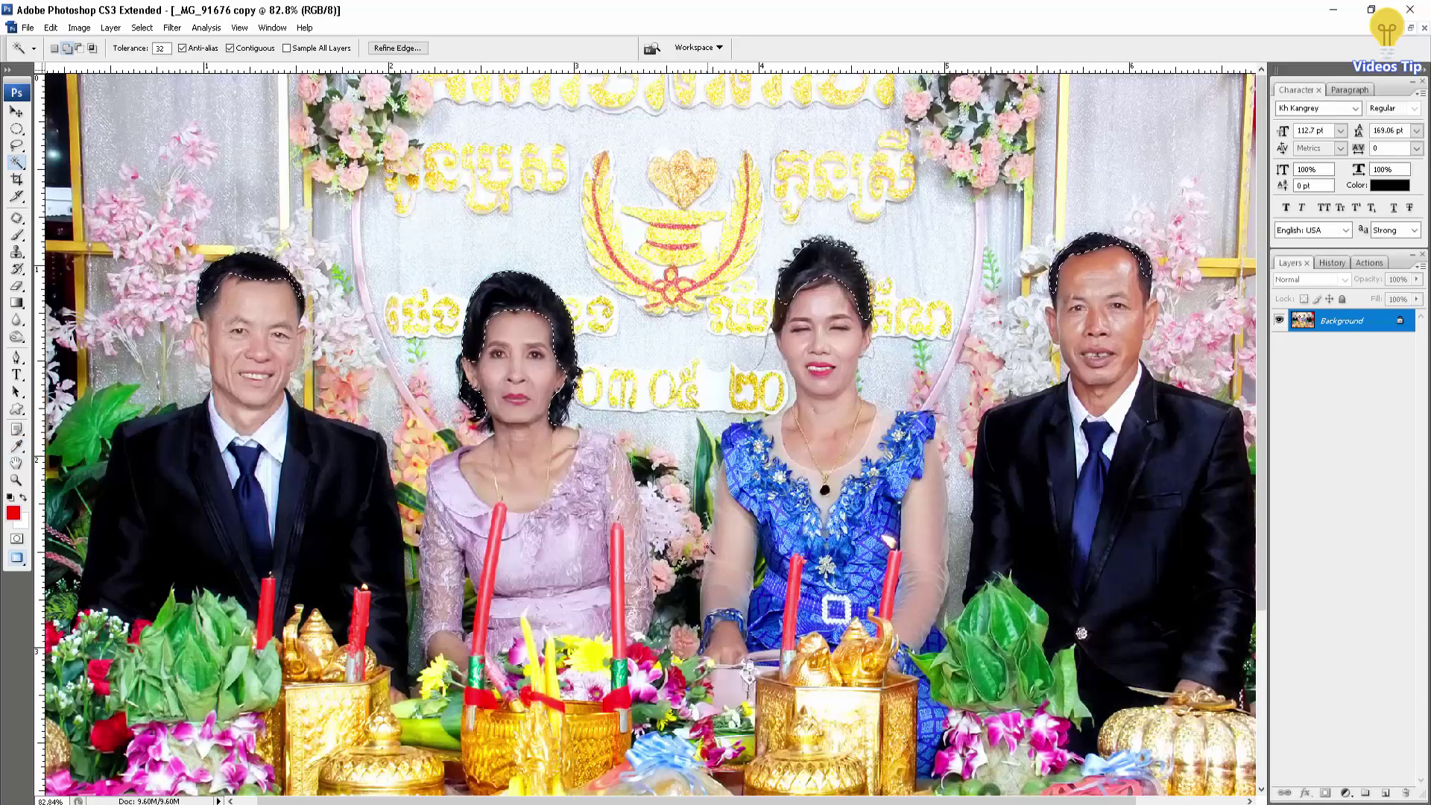
pyautogui.hotkey('ctrl', 'd')
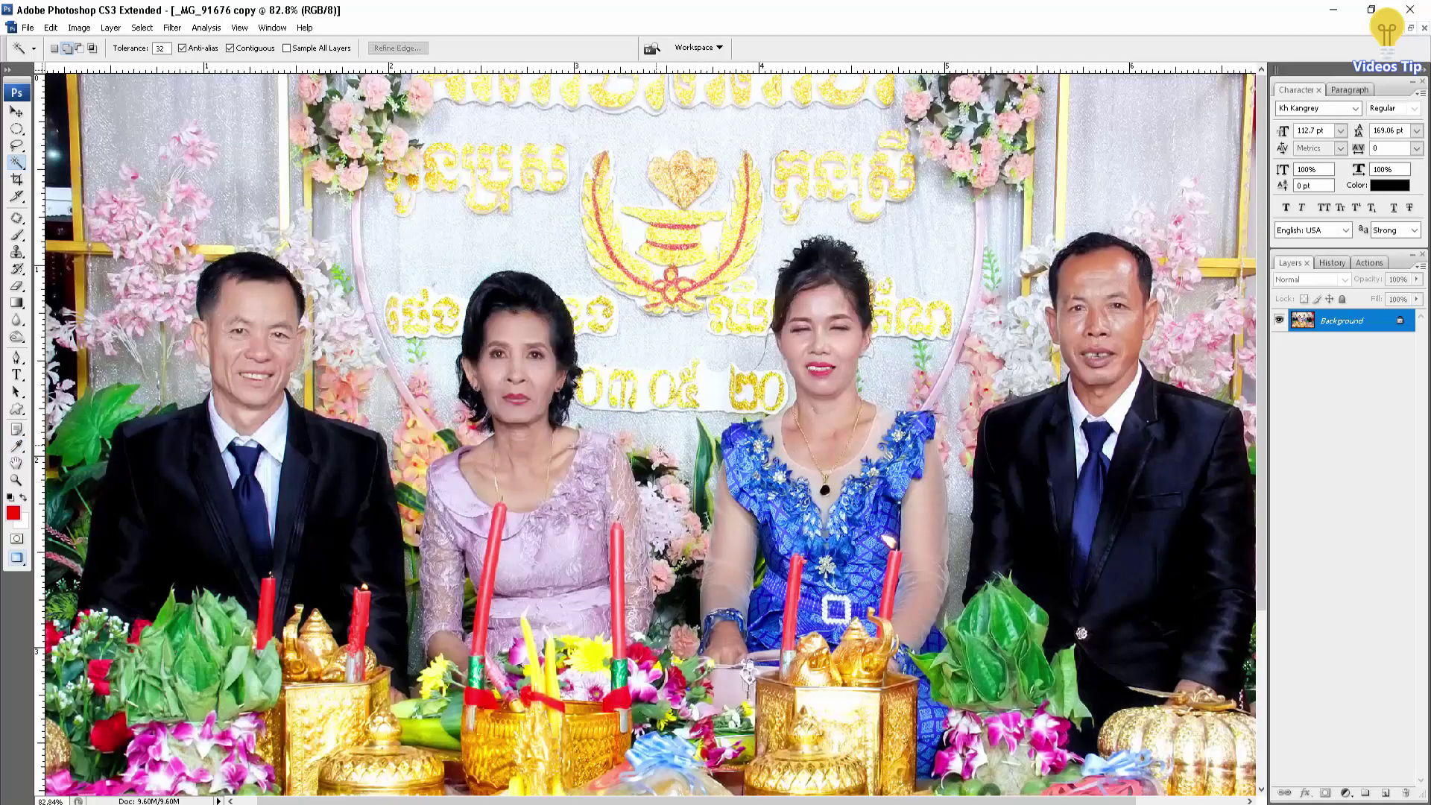
pyautogui.hotkey('ctrl', '0')
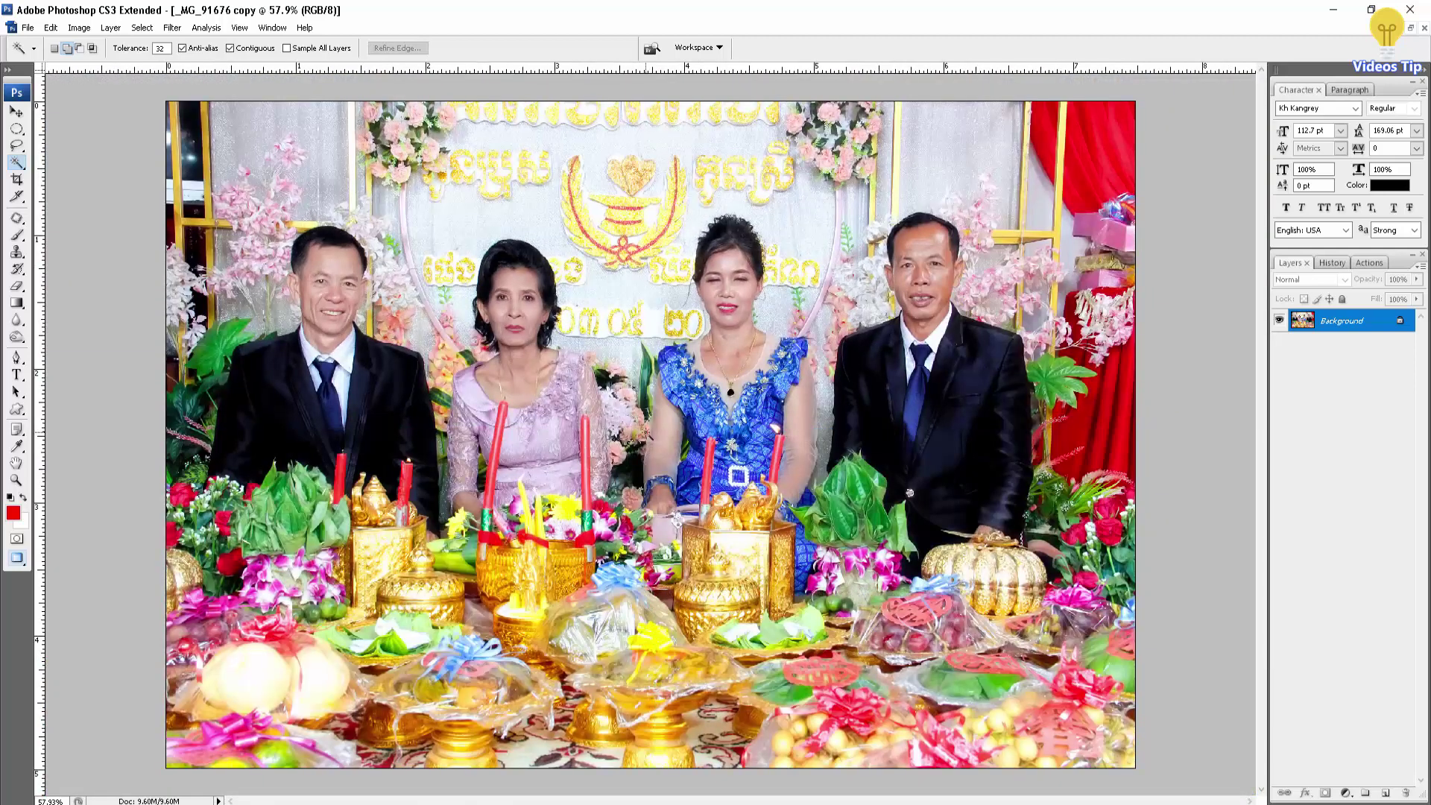